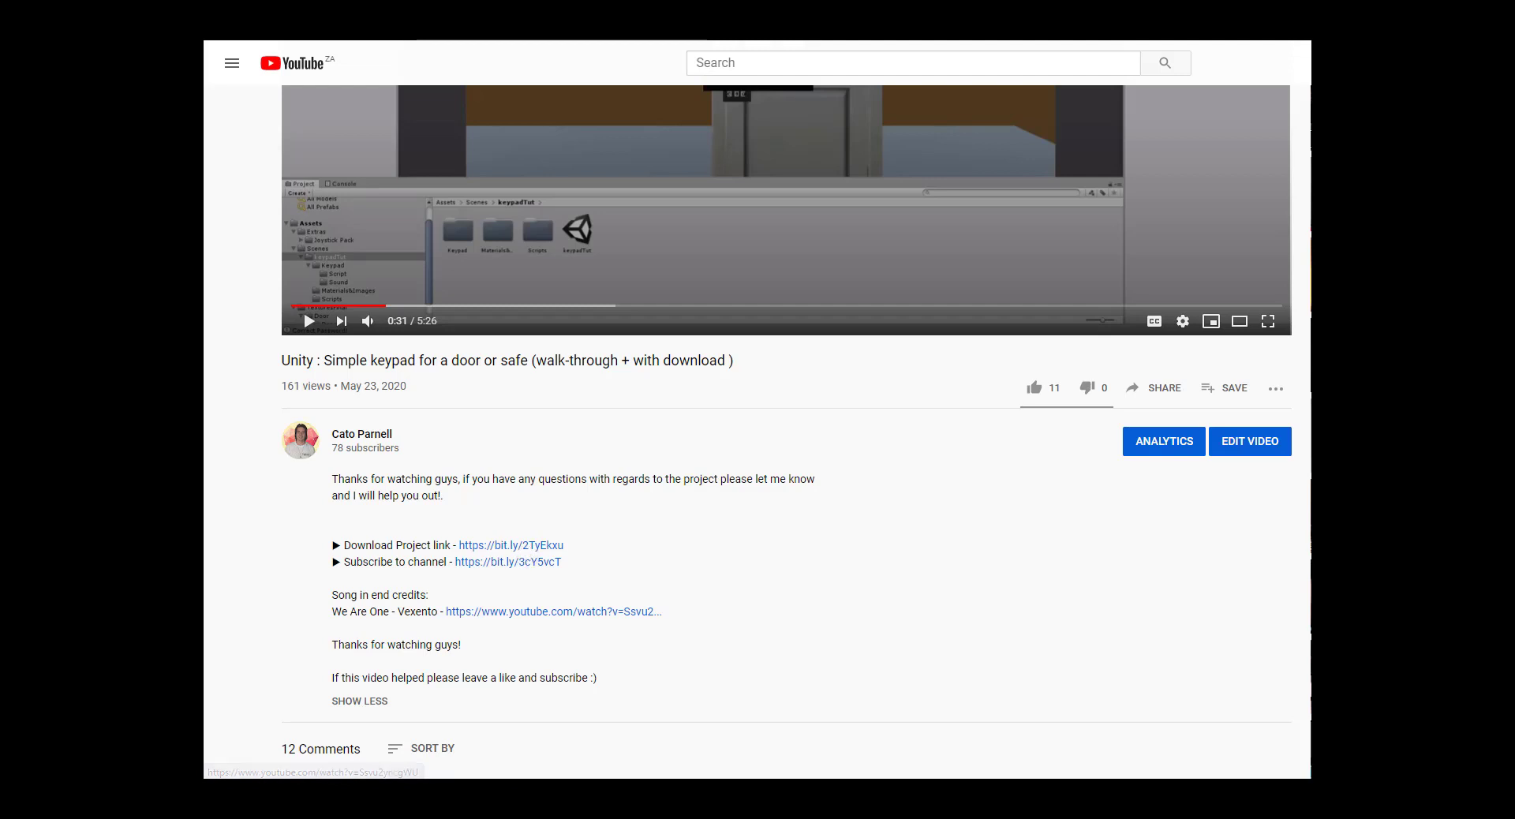
Switch from the YouTube keypad tutorial to the Unity editor showing the demo scene
{"action": "mouse_move", "coordinate": [416, 789]}
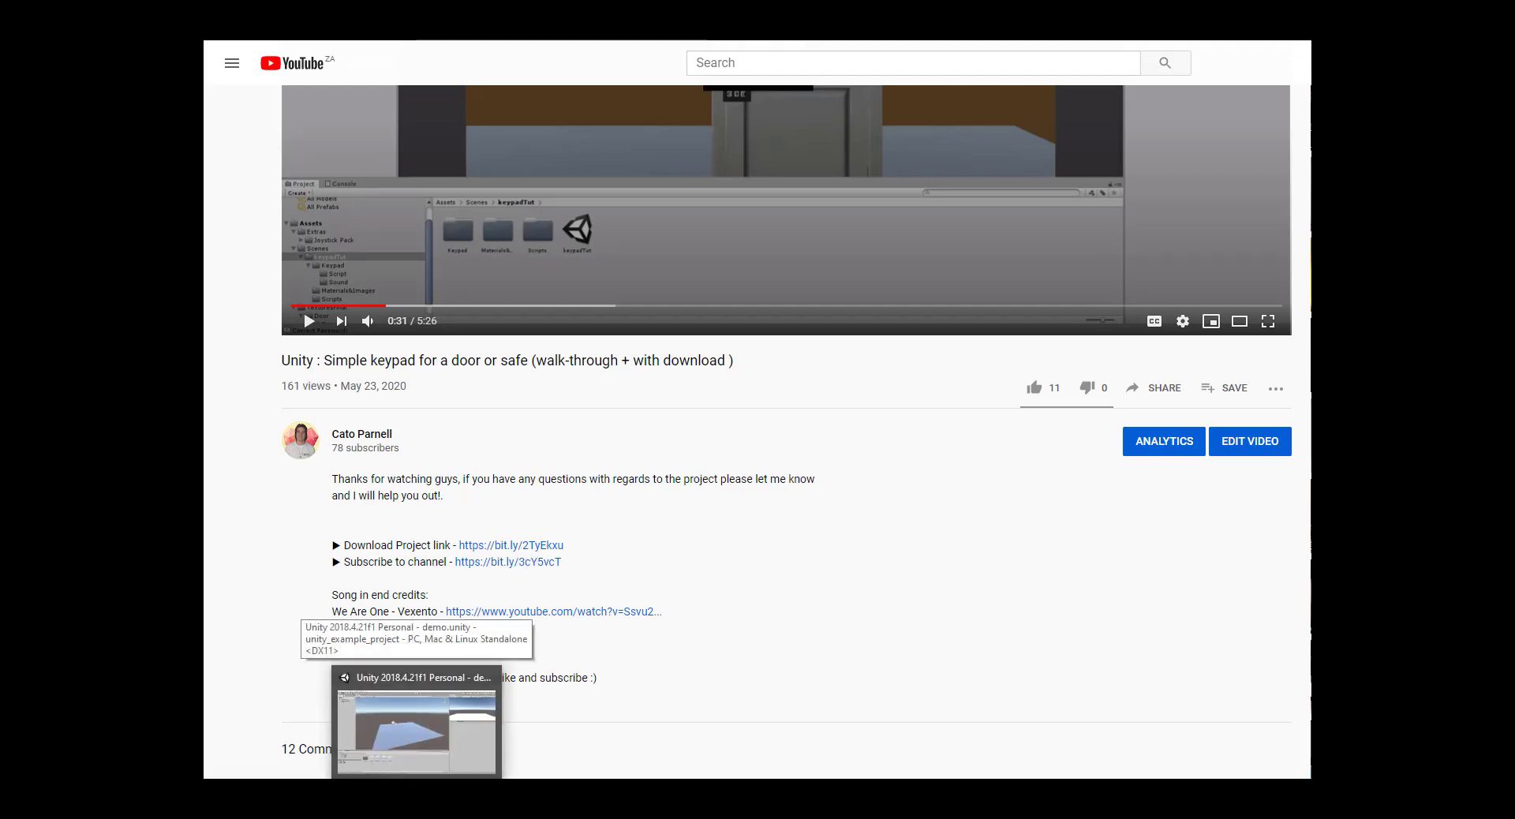
{"action": "left_click", "coordinate": [416, 732]}
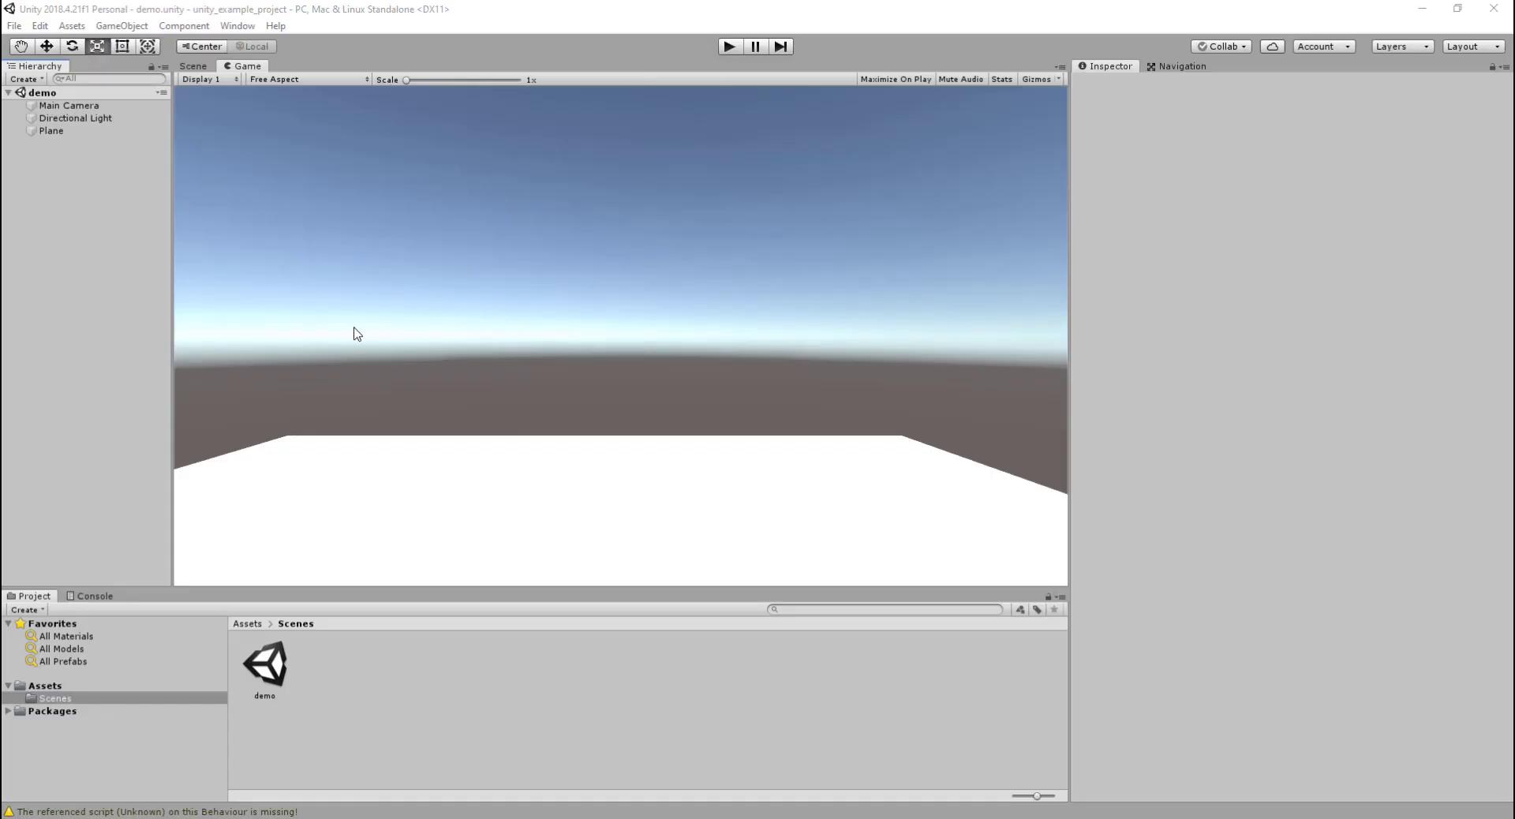
Import the simpleKeypad custom package from the Desktop with all its contents
{"action": "left_click", "coordinate": [72, 25]}
{"action": "mouse_move", "coordinate": [229, 204]}
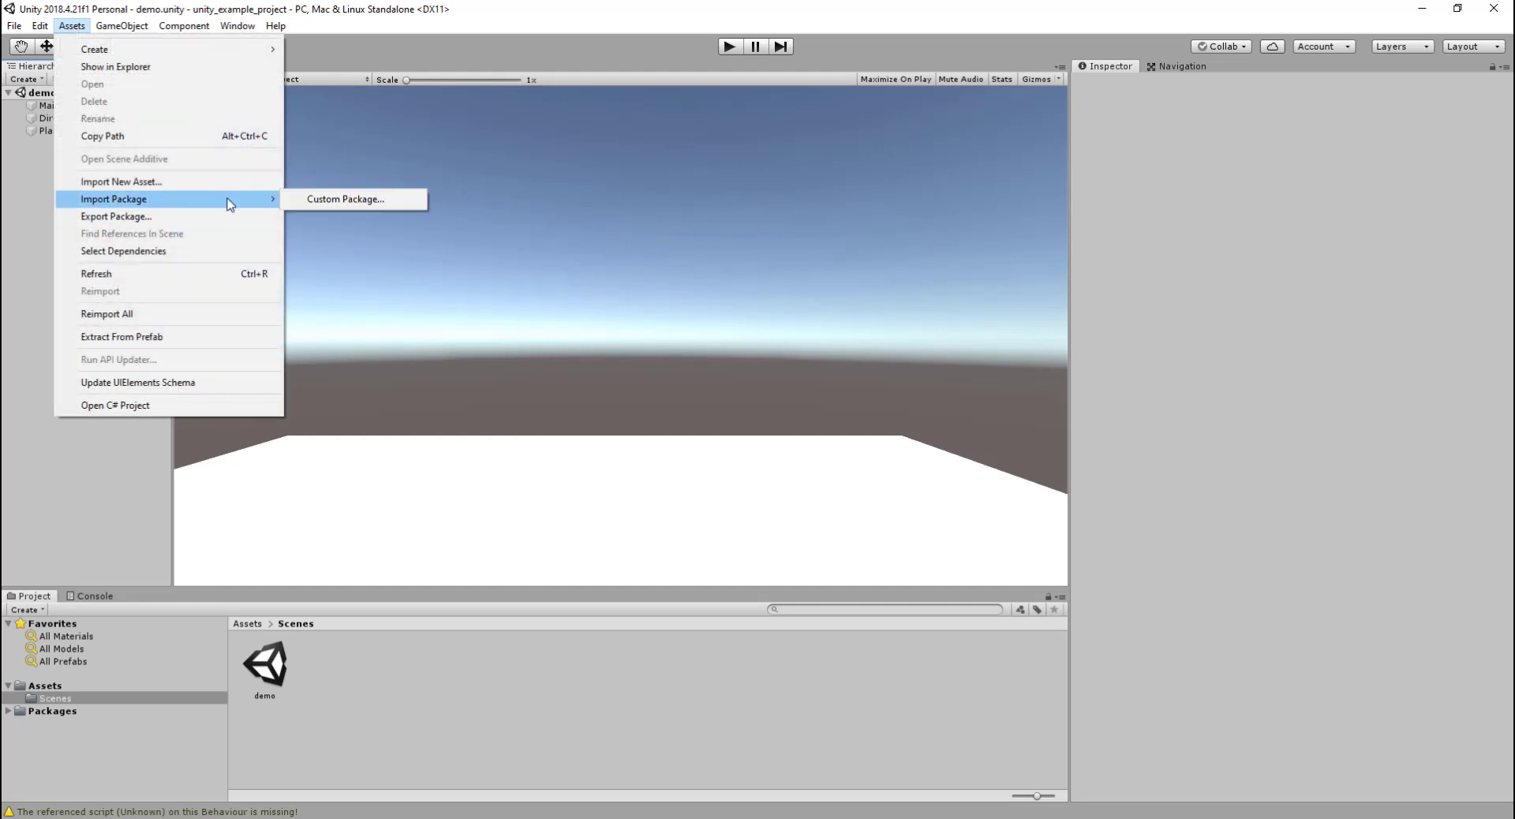
{"action": "left_click", "coordinate": [333, 202]}
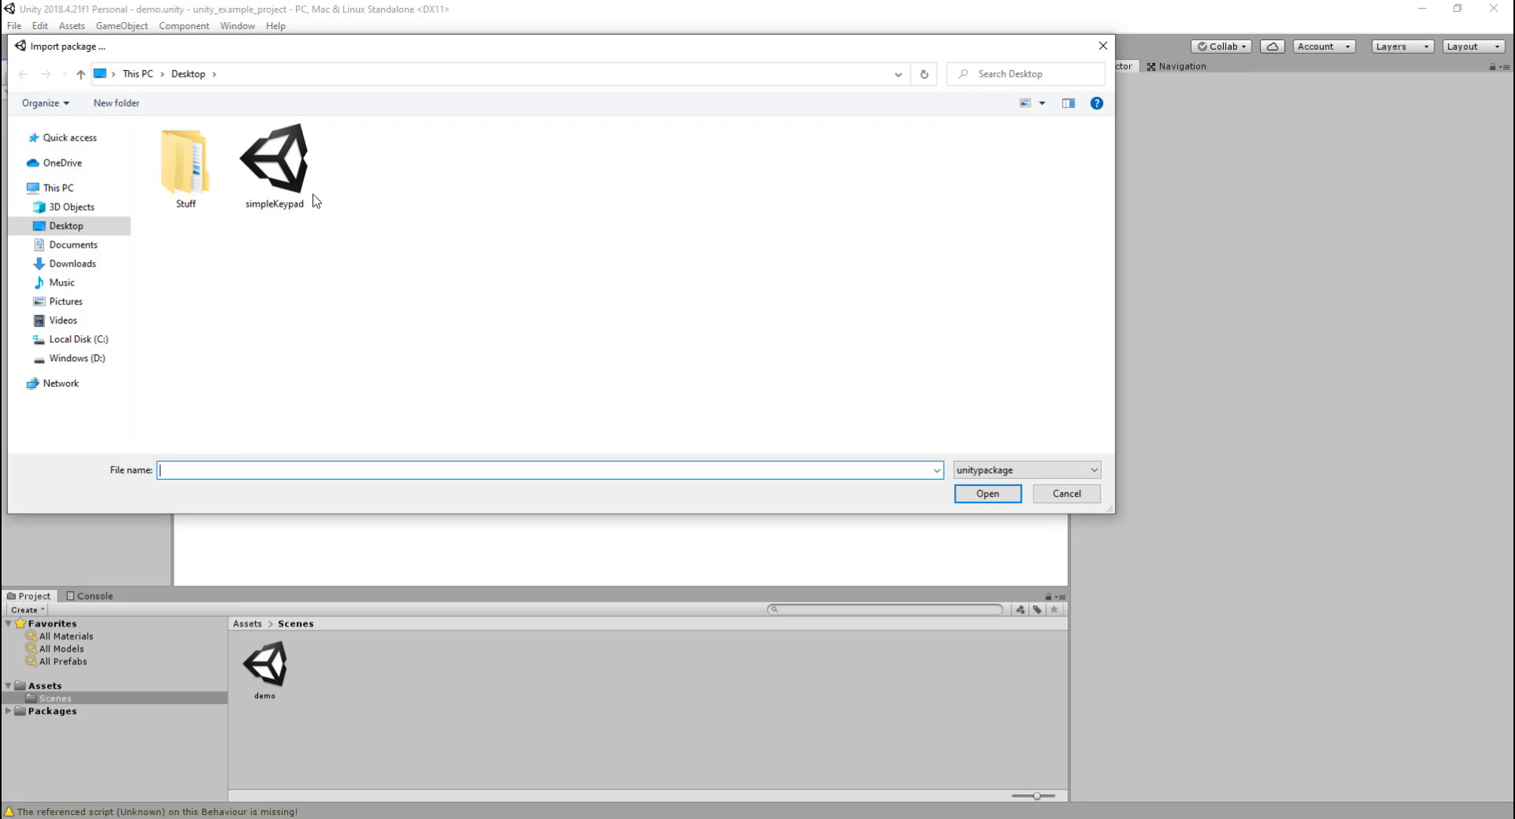
{"action": "double_click", "coordinate": [285, 177]}
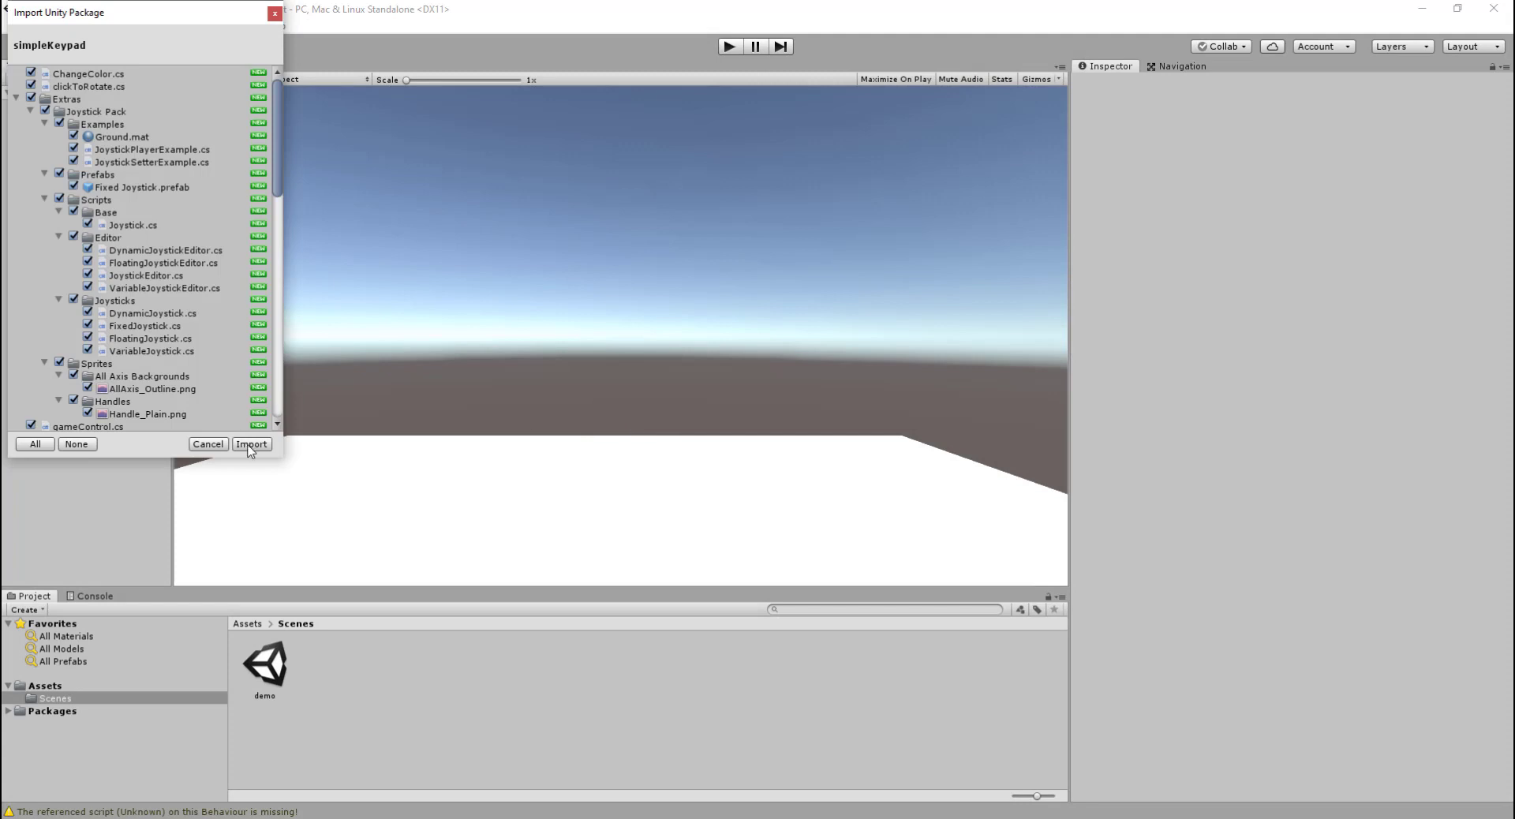
{"action": "left_click", "coordinate": [251, 444]}
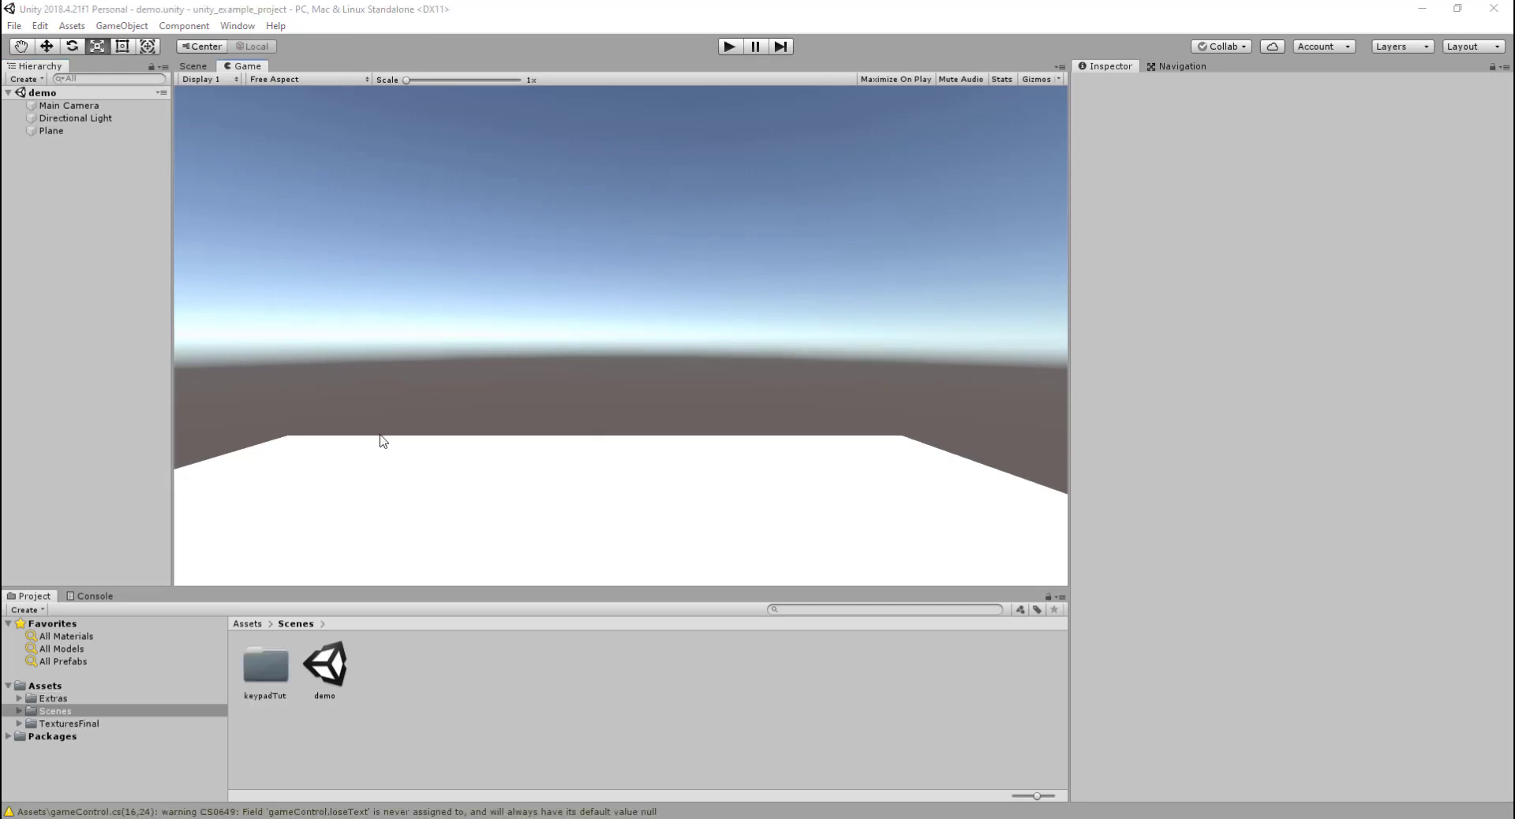
{"action": "double_click", "coordinate": [262, 666]}
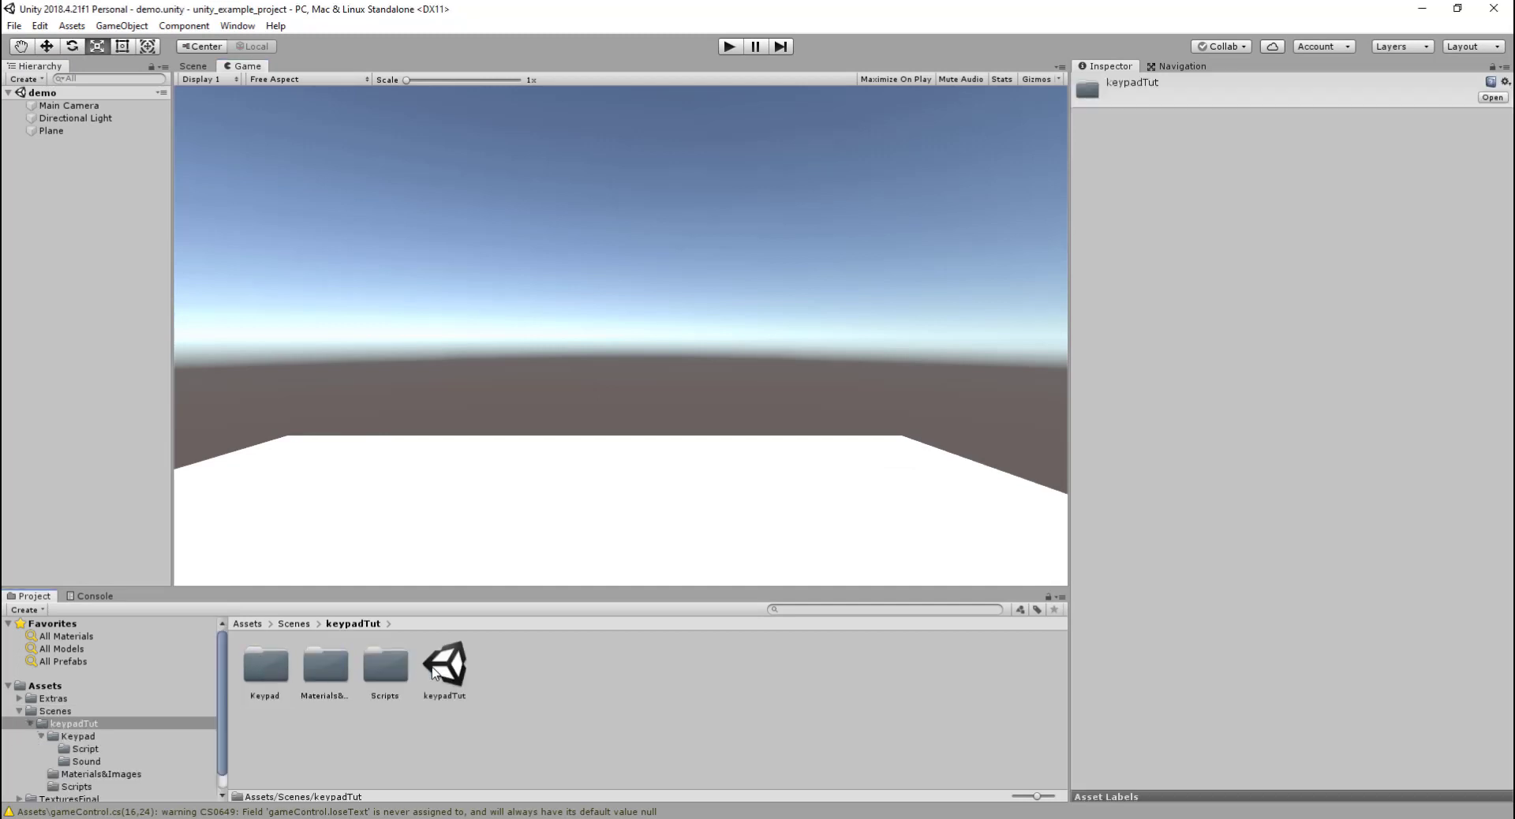
{"action": "left_click", "coordinate": [55, 713]}
{"action": "double_click", "coordinate": [267, 670]}
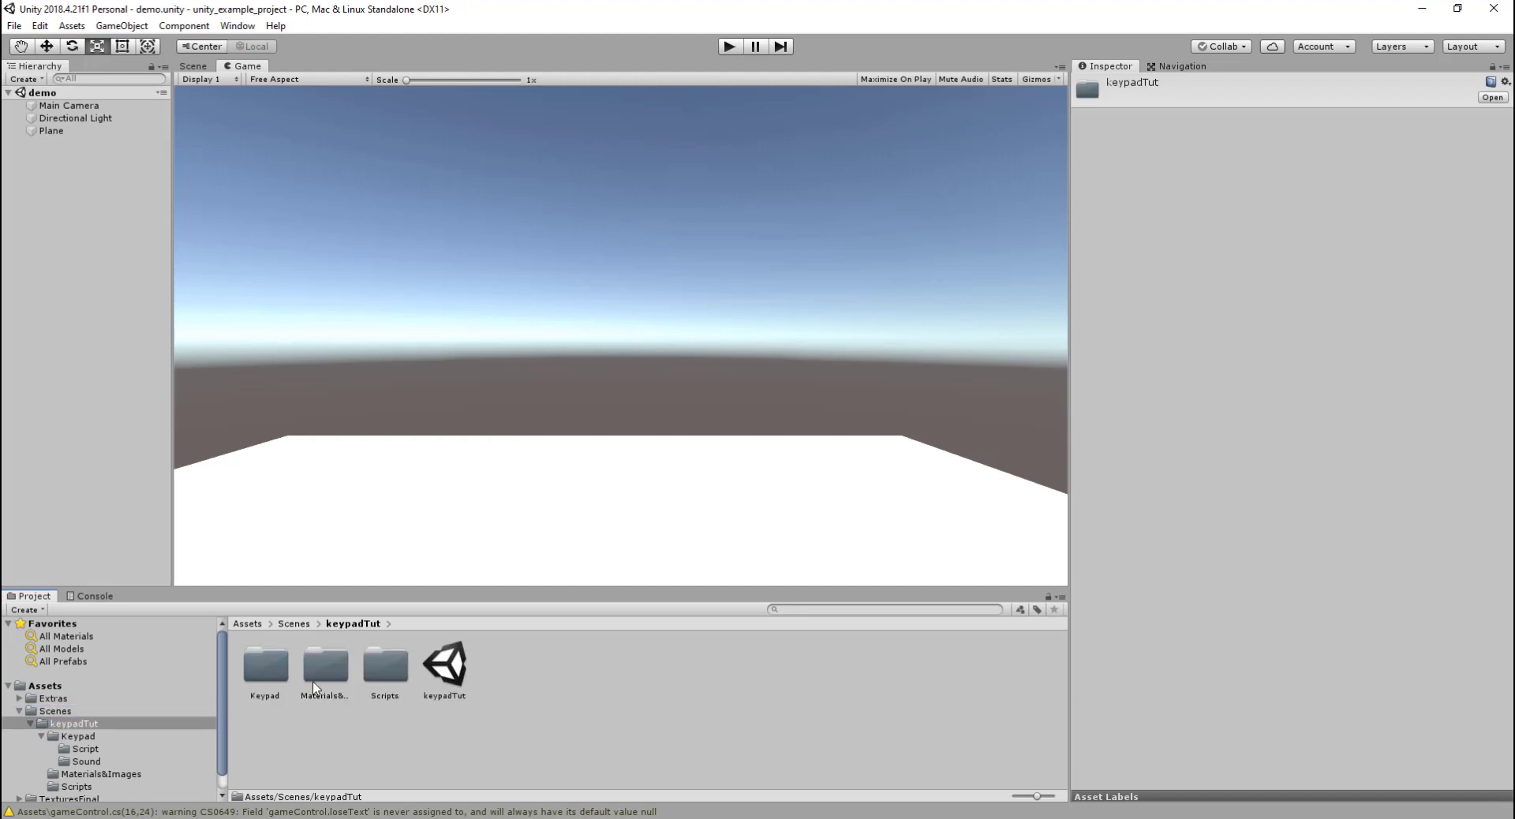
{"action": "double_click", "coordinate": [446, 667]}
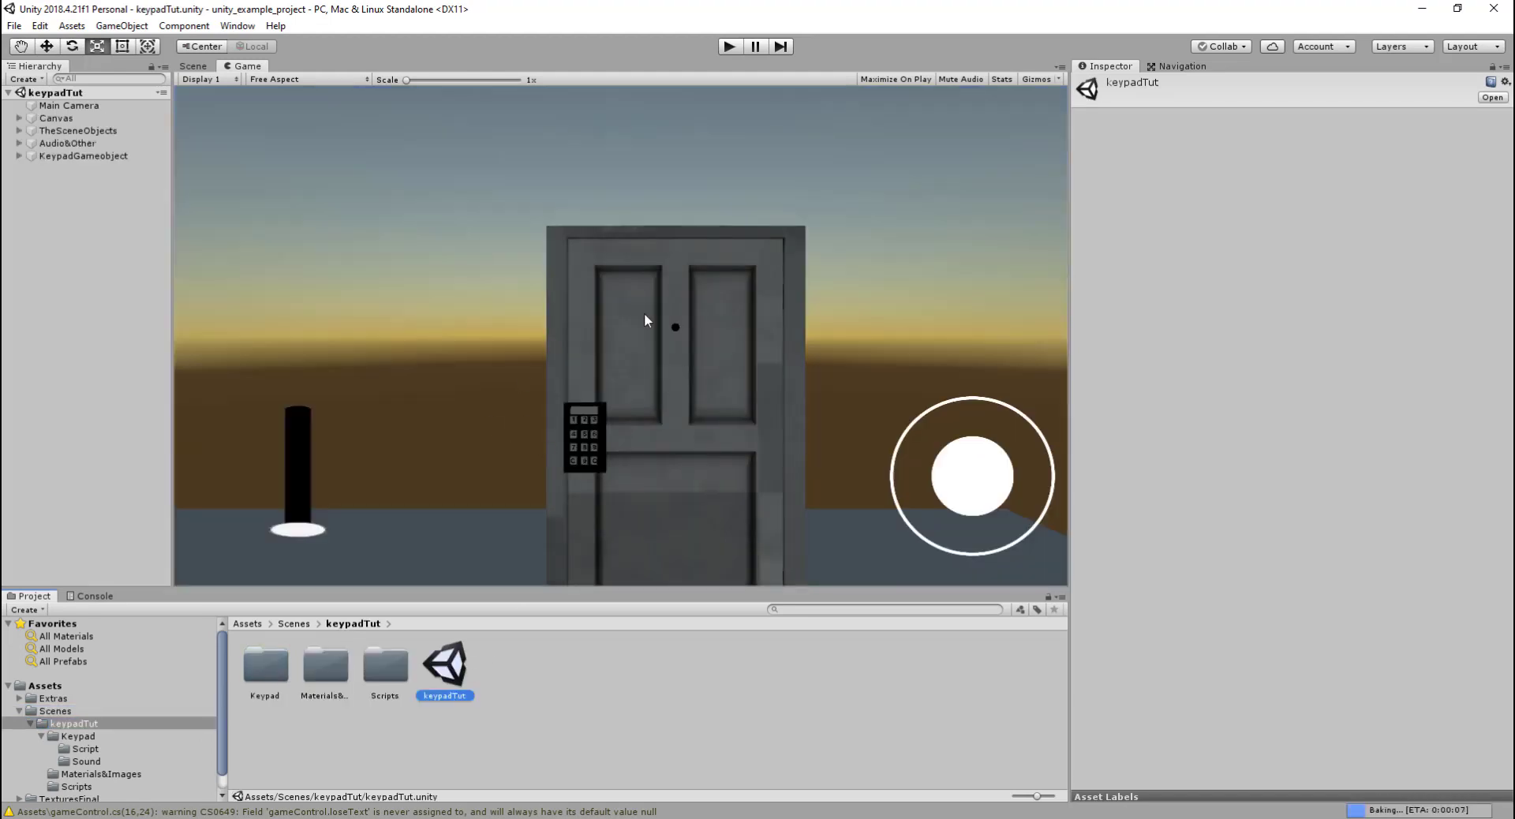
{"action": "left_click", "coordinate": [729, 46]}
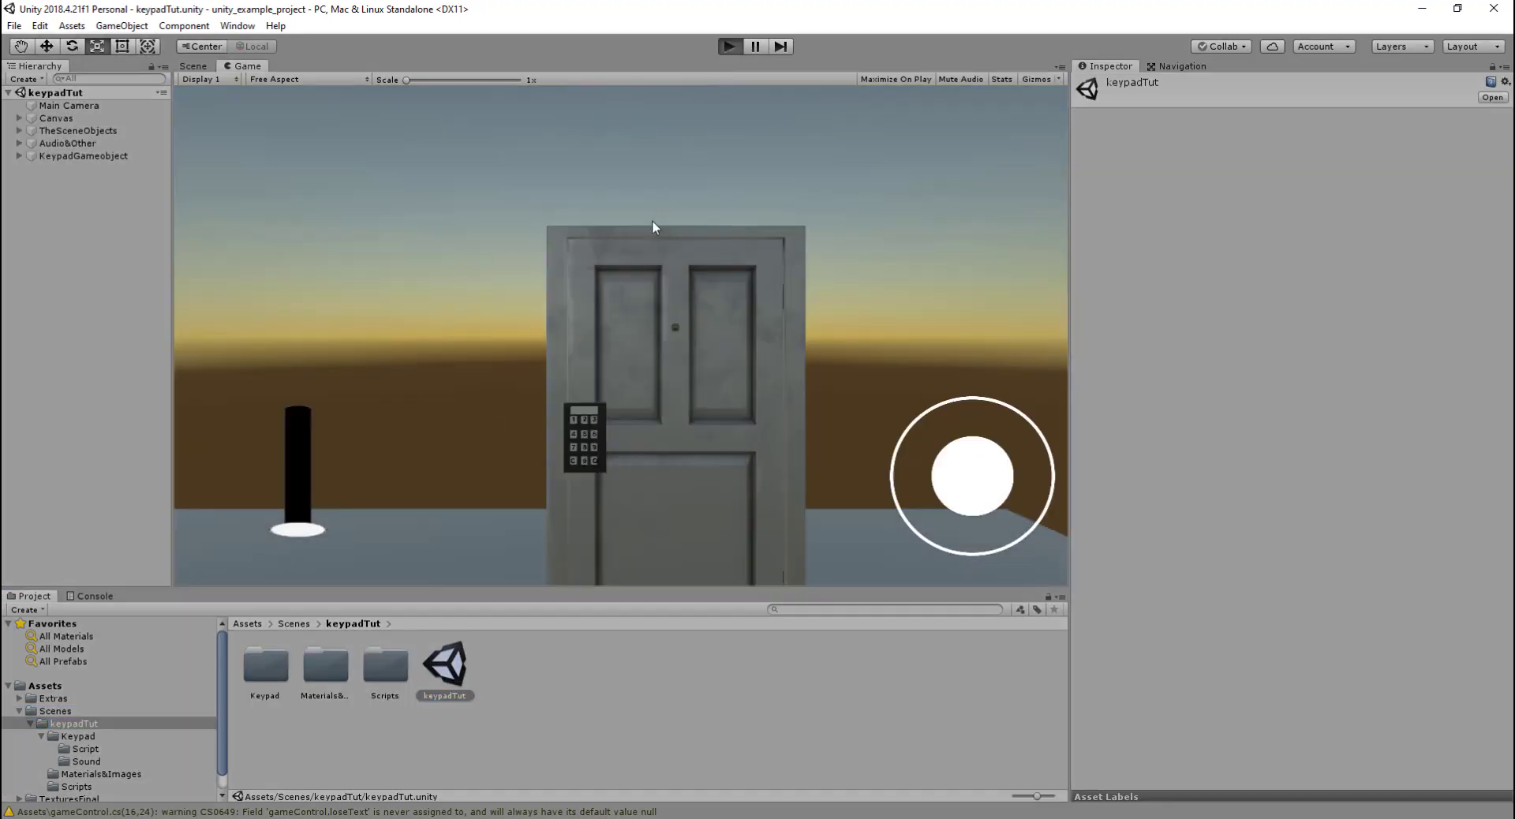
{"action": "left_click", "coordinate": [582, 430]}
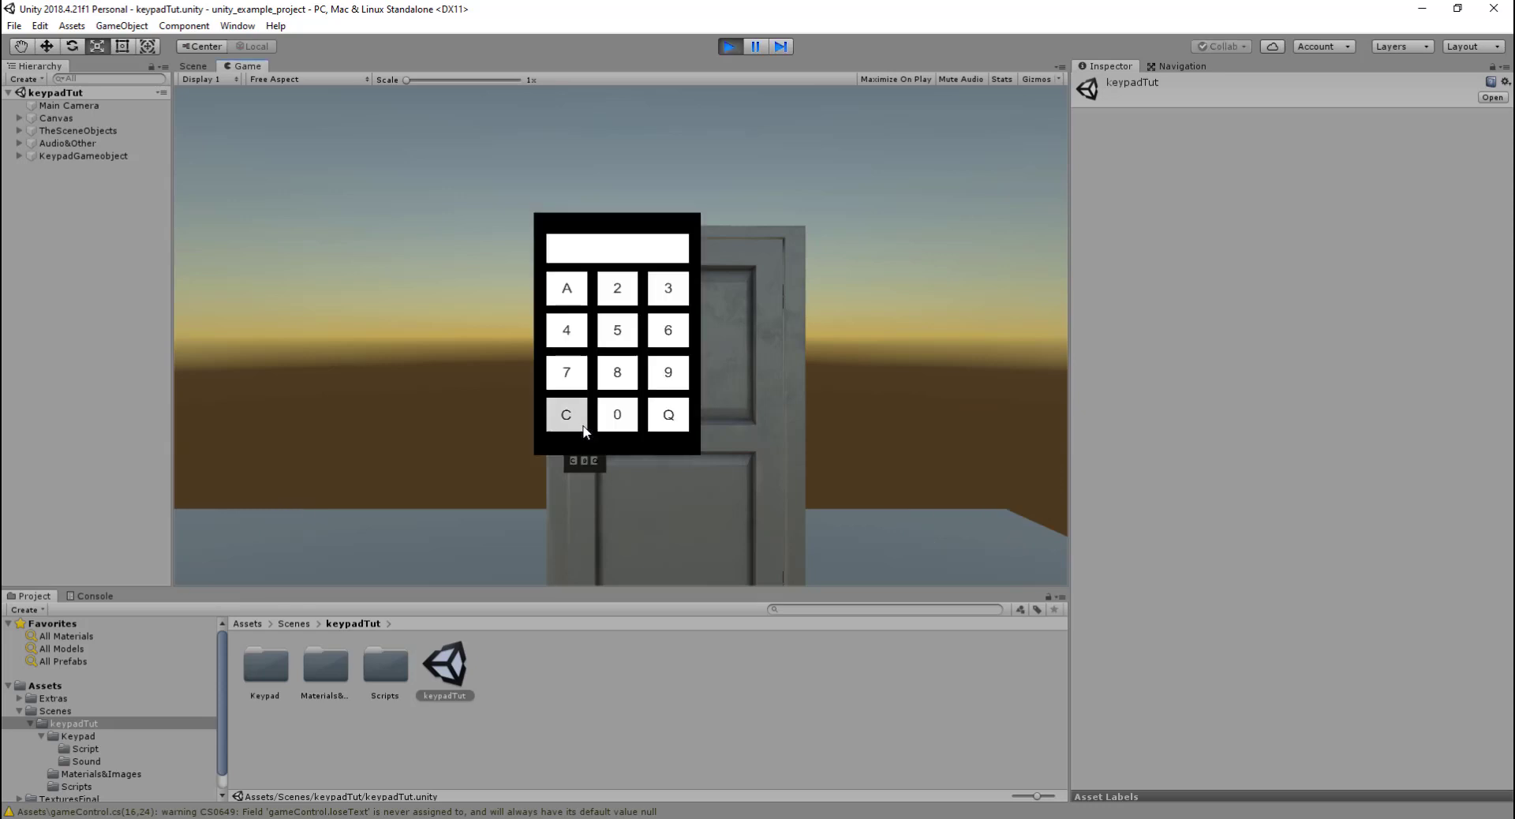
{"action": "left_click", "coordinate": [617, 330]}
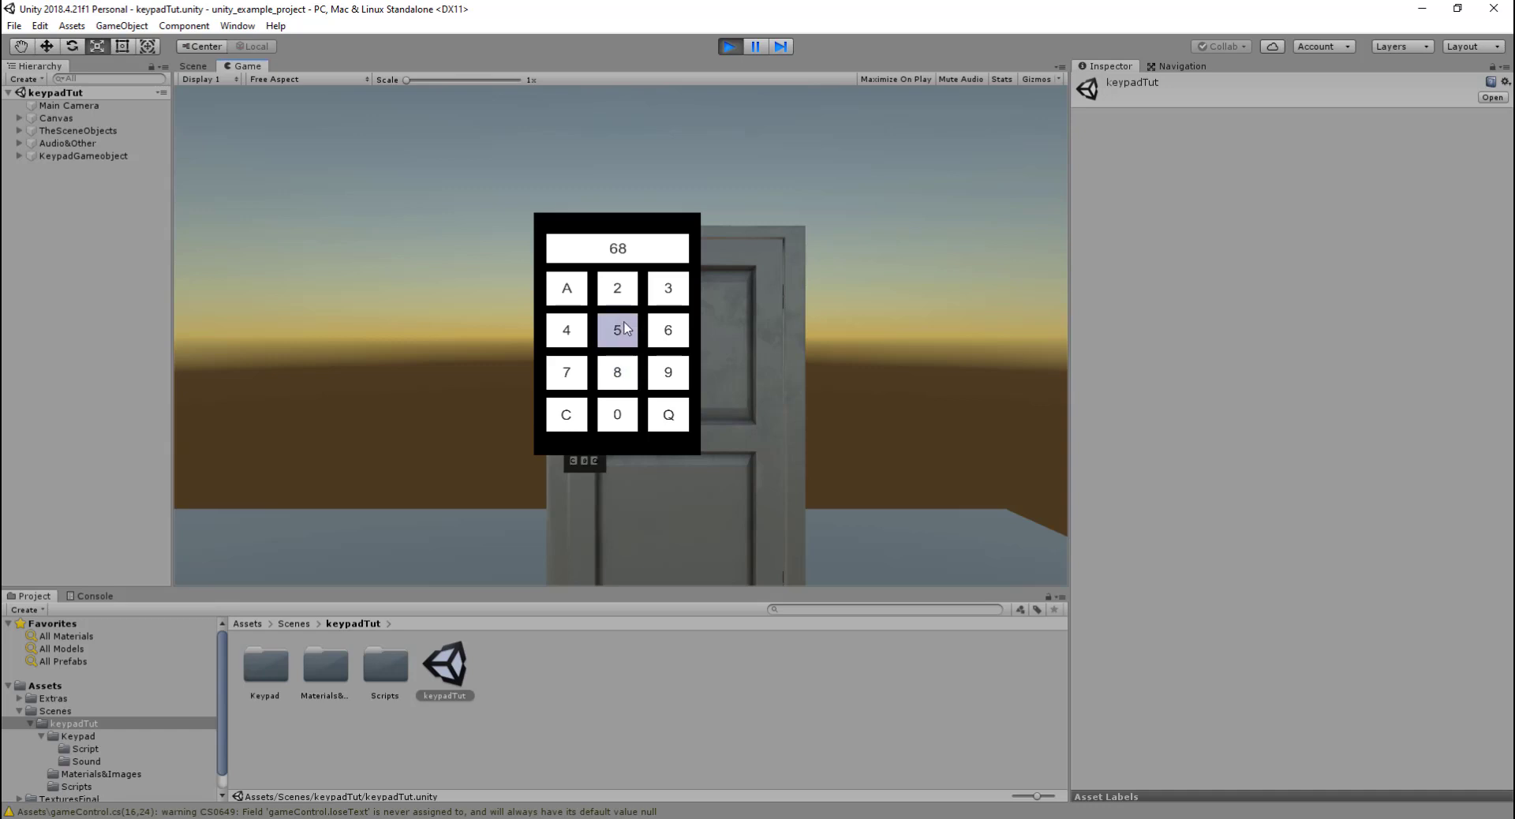
{"action": "left_click", "coordinate": [669, 420]}
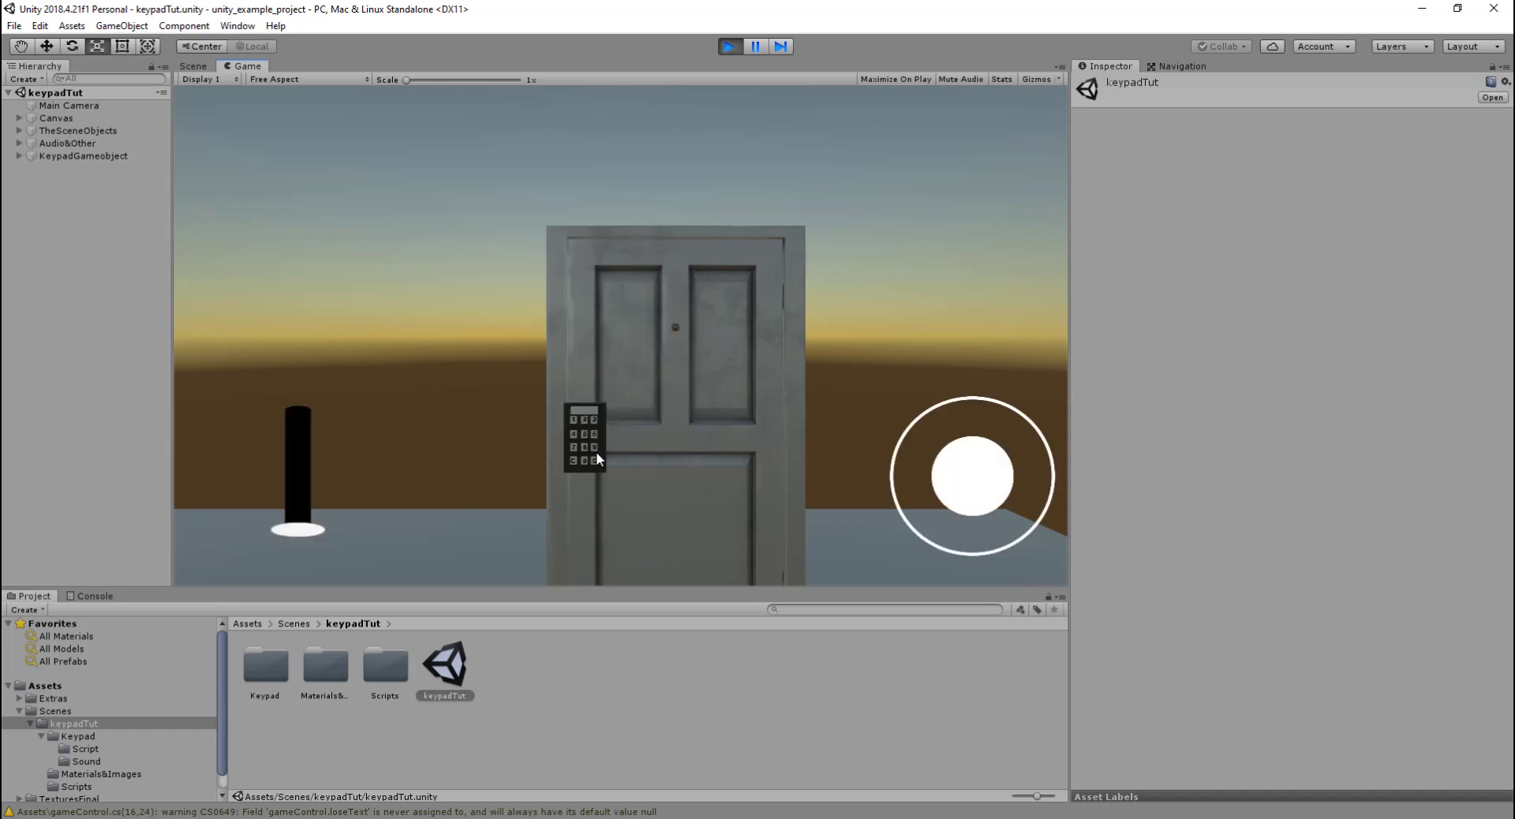
{"action": "left_click", "coordinate": [303, 627]}
{"action": "double_click", "coordinate": [341, 664]}
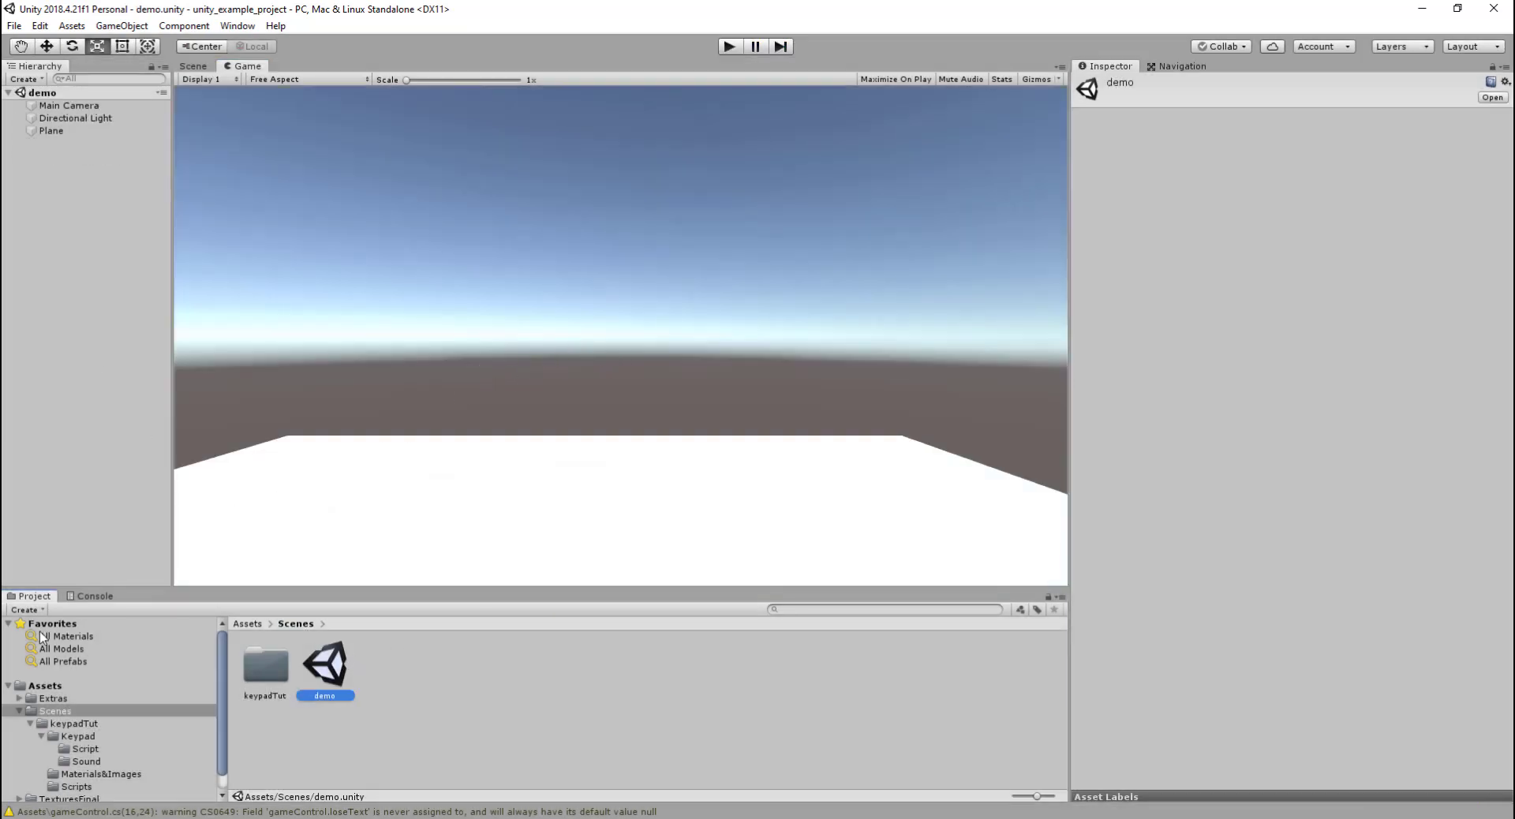
Dock the Game view above the Inspector and add the Door prefab to the scene
{"action": "left_click", "coordinate": [59, 661]}
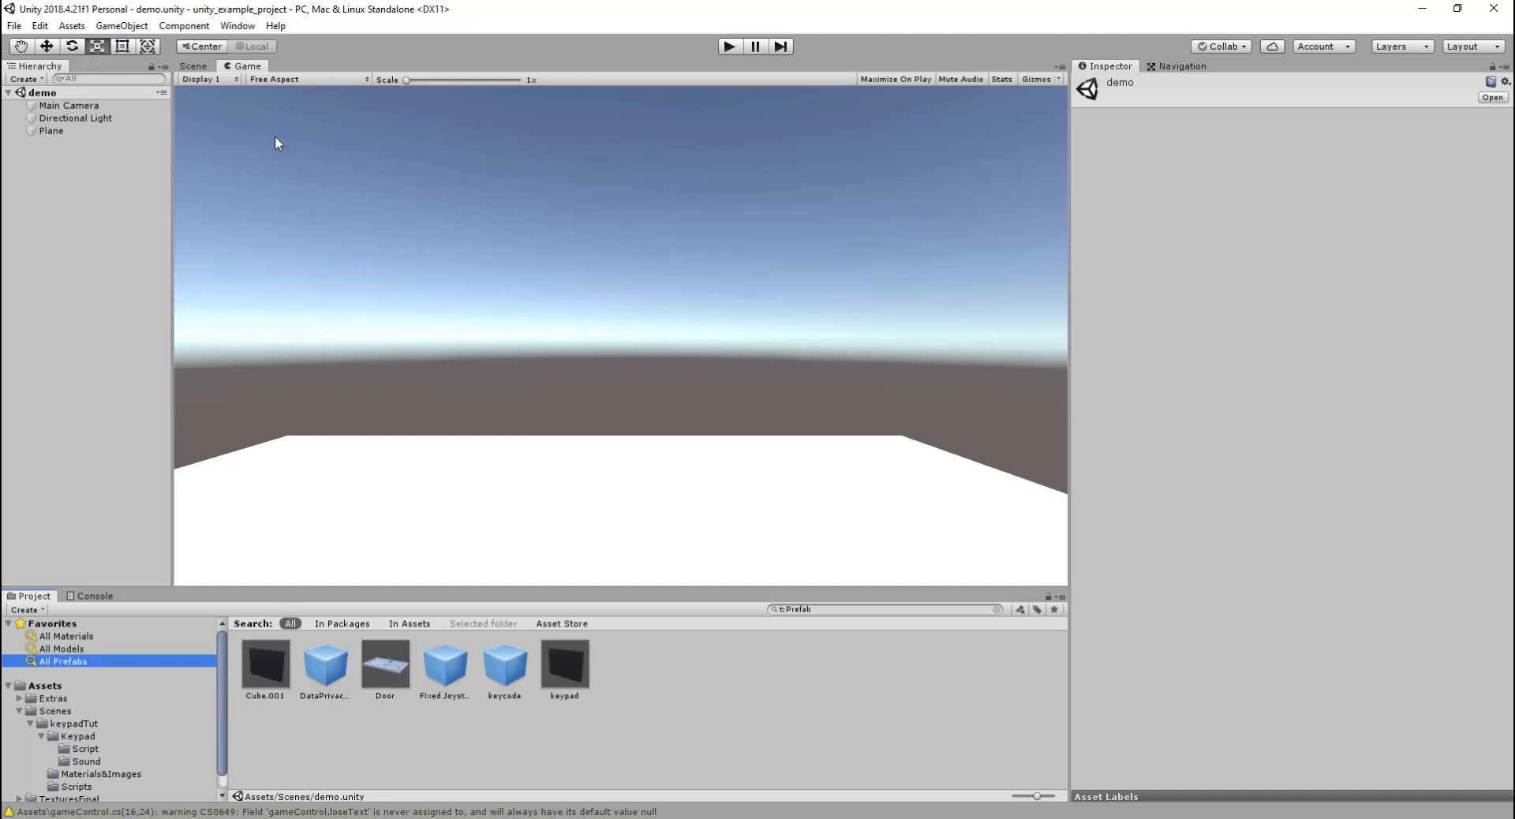
{"action": "left_click_drag", "start_coordinate": [245, 73], "coordinate": [1195, 122]}
{"action": "left_click_drag", "start_coordinate": [388, 669], "coordinate": [79, 198]}
{"action": "double_click", "coordinate": [63, 145]}
{"action": "scroll", "coordinate": [419, 284], "scroll_direction": "down", "scroll_amount": 10}
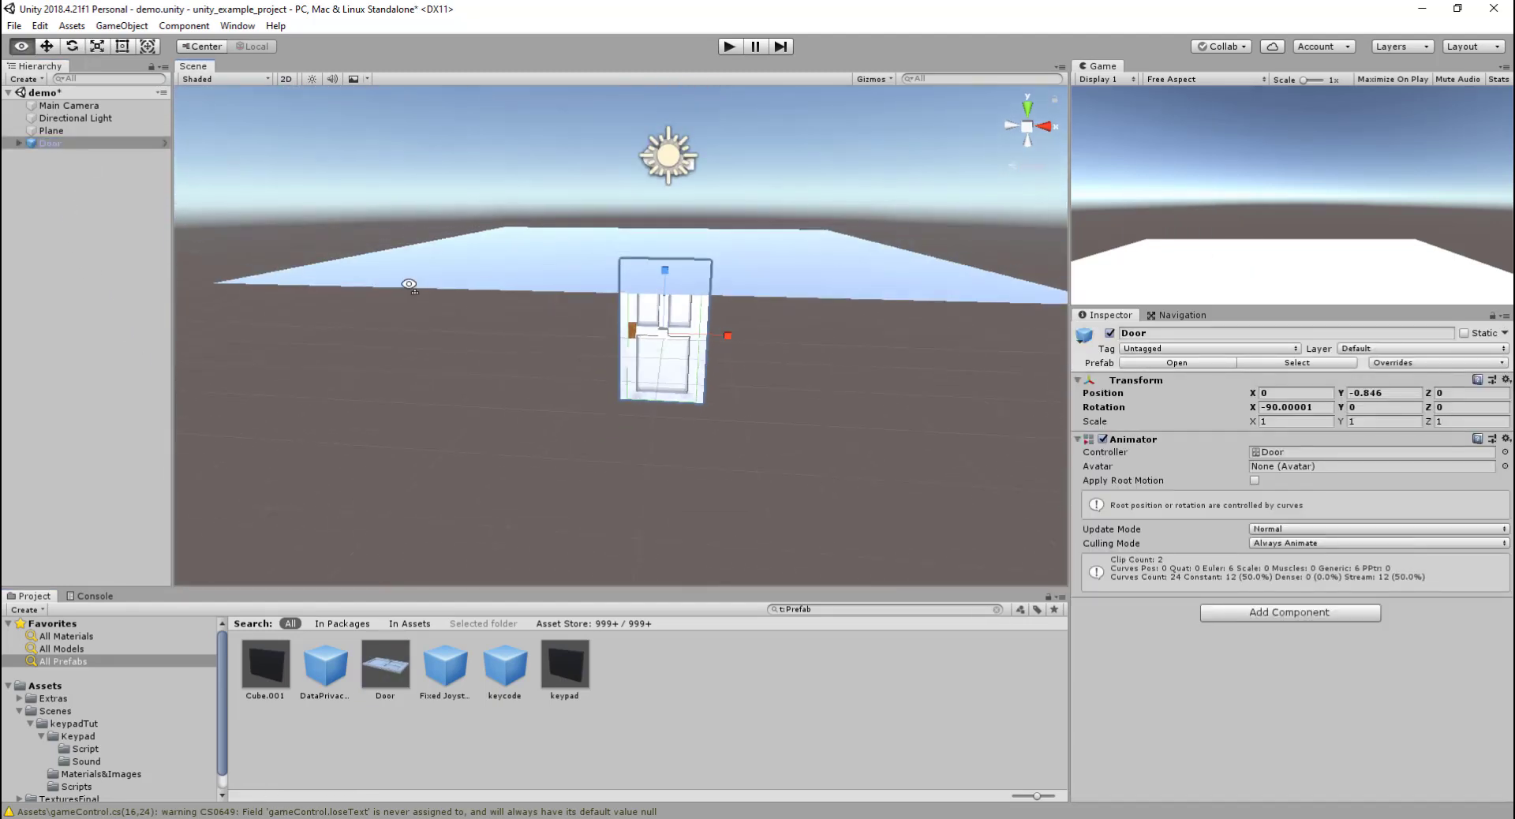
Raise the door into the game camera's view, then add the keypad prefab and lift it
{"action": "left_click", "coordinate": [47, 46]}
{"action": "right_click_drag", "start_coordinate": [561, 239], "coordinate": [608, 261]}
{"action": "left_click_drag", "start_coordinate": [608, 263], "coordinate": [609, 150]}
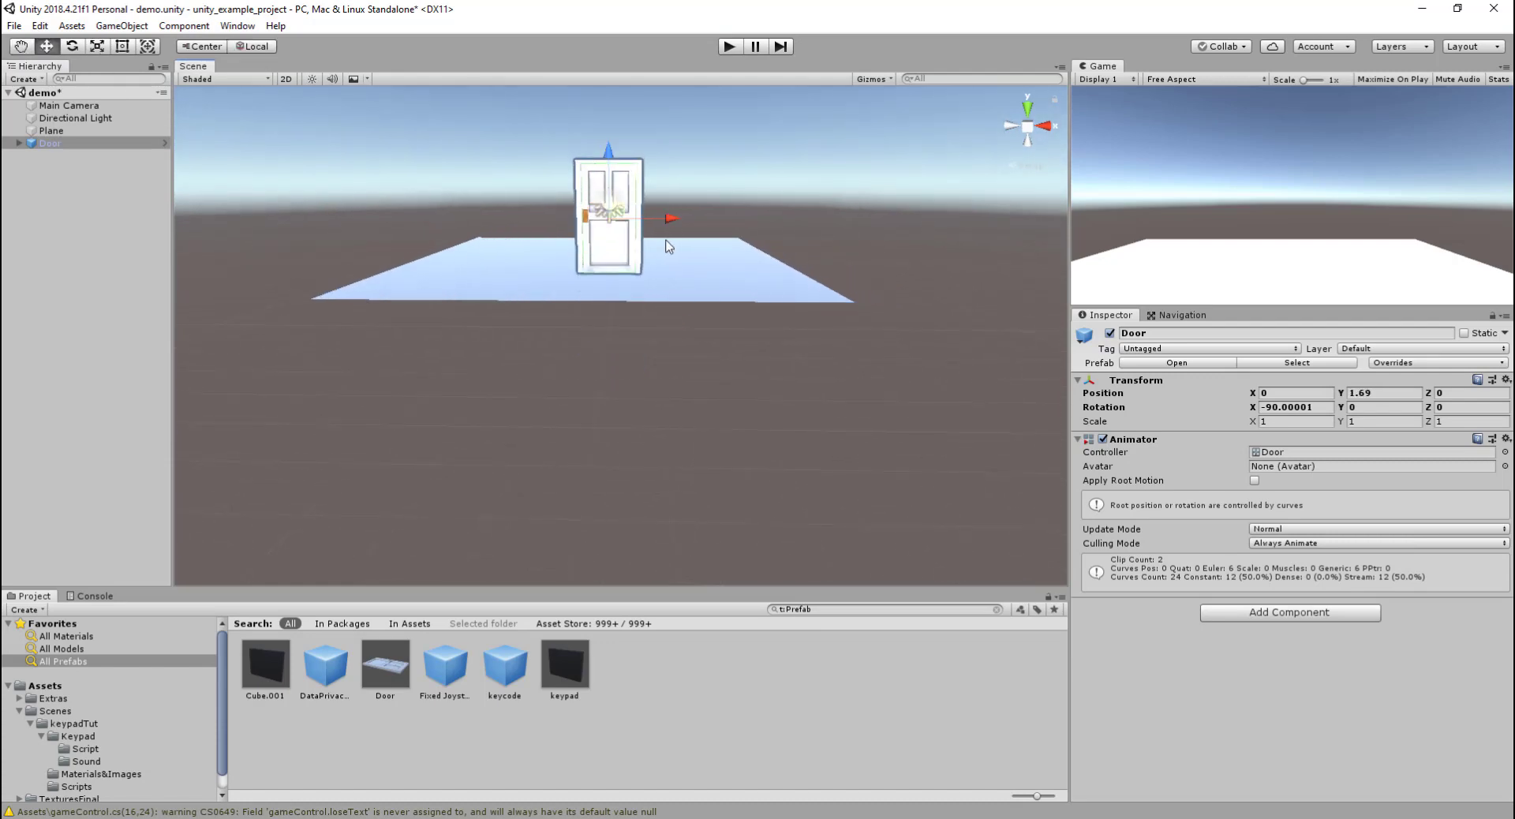
{"action": "right_click_drag", "start_coordinate": [722, 239], "coordinate": [480, 250]}
{"action": "left_click_drag", "start_coordinate": [523, 295], "coordinate": [734, 258]}
{"action": "left_click_drag", "start_coordinate": [579, 669], "coordinate": [90, 247]}
{"action": "left_click_drag", "start_coordinate": [542, 390], "coordinate": [538, 247]}
Set the keypad's Z rotation to 270 and move it onto the door's edge
{"action": "double_click", "coordinate": [88, 156]}
{"action": "left_click_drag", "start_coordinate": [474, 332], "coordinate": [907, 347], "text": "alt"}
{"action": "left_click", "coordinate": [1439, 407]}
{"action": "type", "text": "270"}
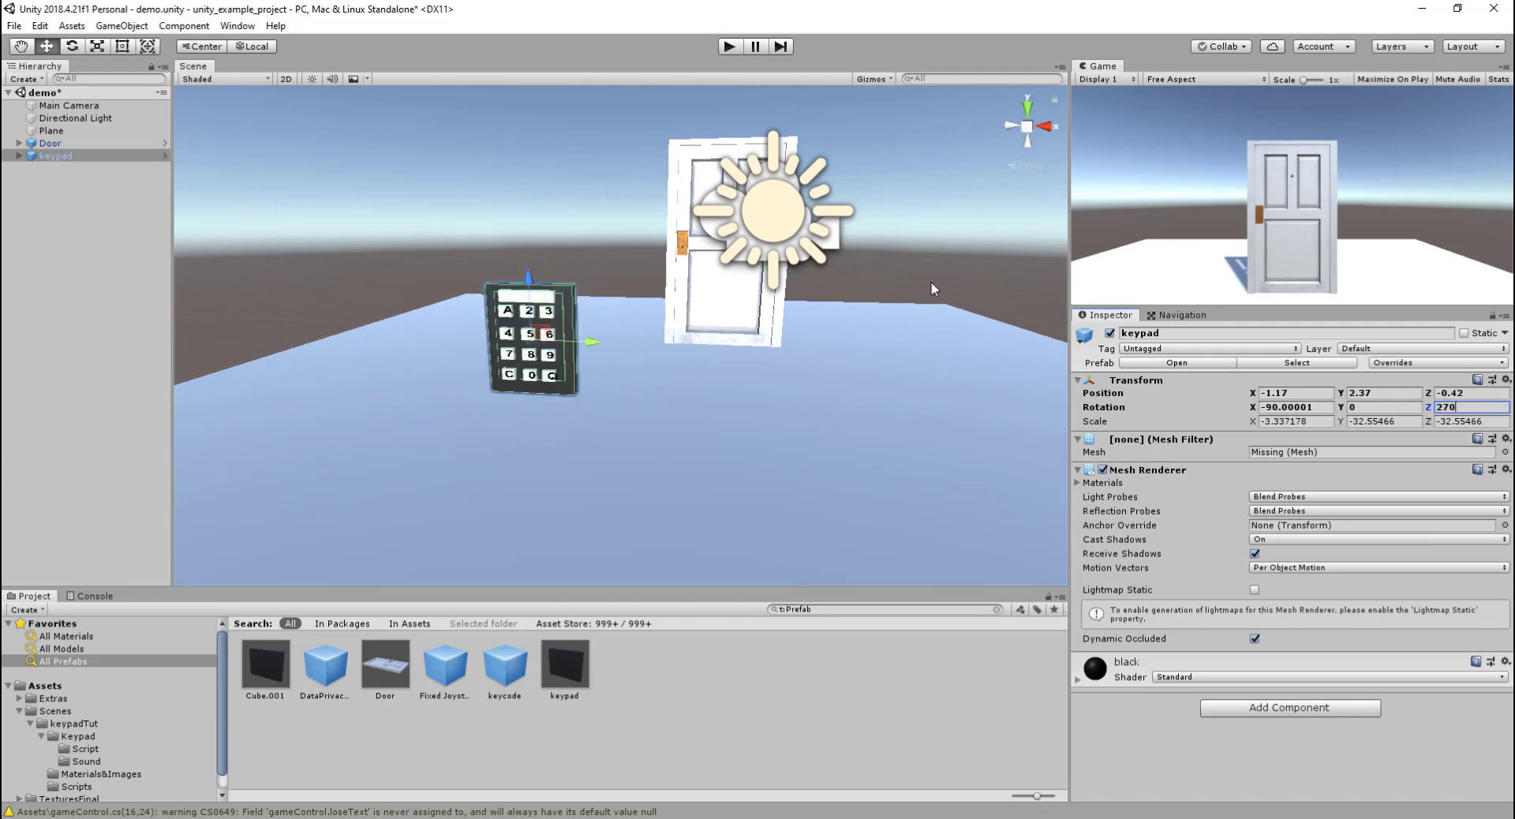
{"action": "left_click_drag", "start_coordinate": [923, 283], "coordinate": [552, 268], "text": "alt"}
{"action": "left_click_drag", "start_coordinate": [562, 320], "coordinate": [825, 309]}
{"action": "left_click_drag", "start_coordinate": [811, 251], "coordinate": [811, 220]}
{"action": "left_click_drag", "start_coordinate": [841, 277], "coordinate": [402, 134]}
Scale the keypad down to about Y -15.245, Z -15.578 and nudge it into place on the door
{"action": "key", "text": "f"}
{"action": "key", "text": "r"}
{"action": "mouse_move", "coordinate": [592, 273]}
{"action": "left_mouse_down"}
{"action": "mouse_move", "coordinate": [554, 273]}
{"action": "mouse_move", "coordinate": [574, 276]}
{"action": "left_mouse_up"}
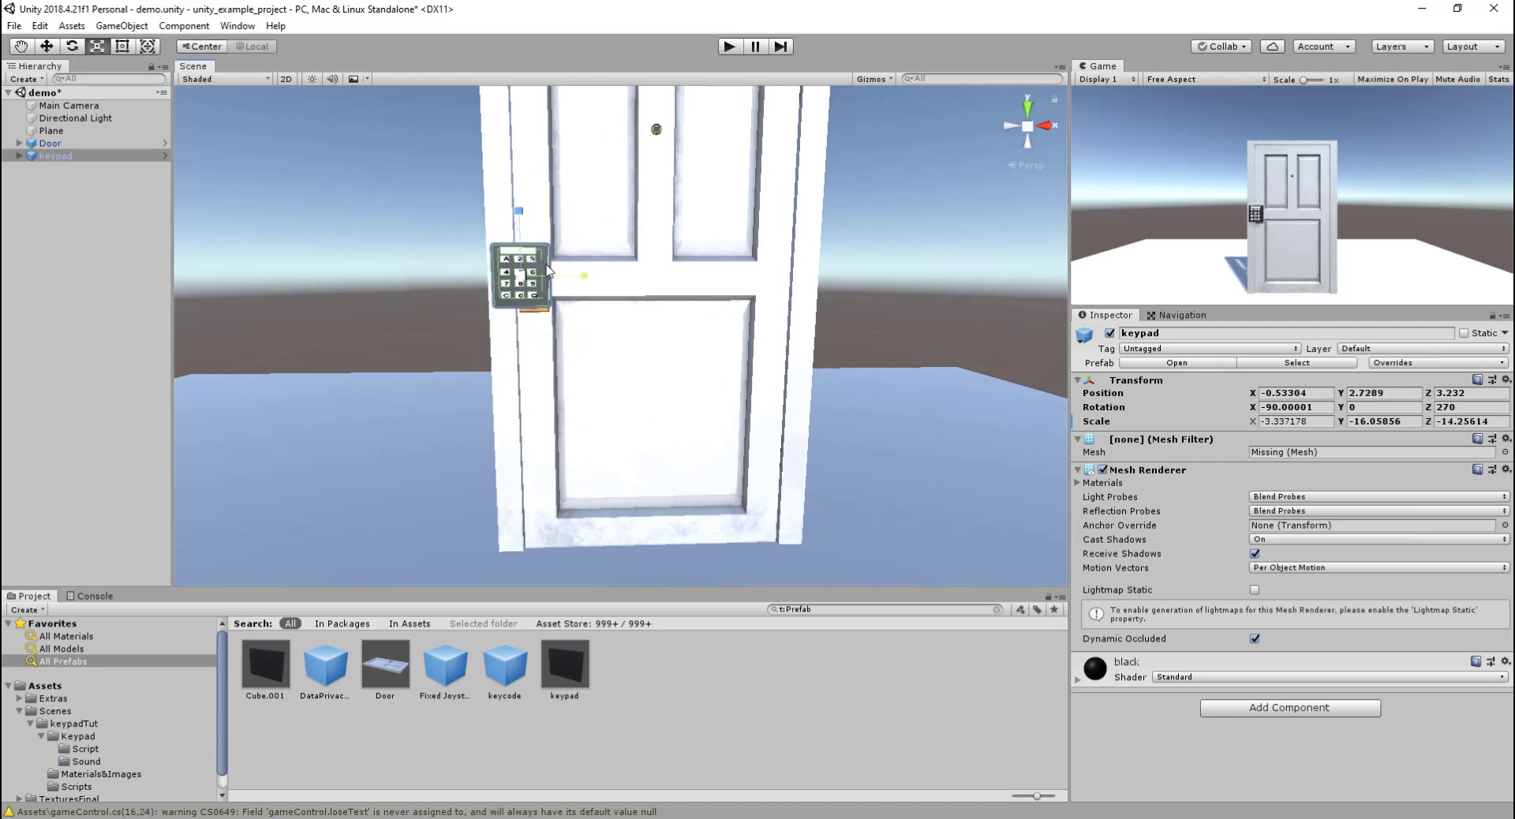
{"action": "left_click", "coordinate": [56, 50]}
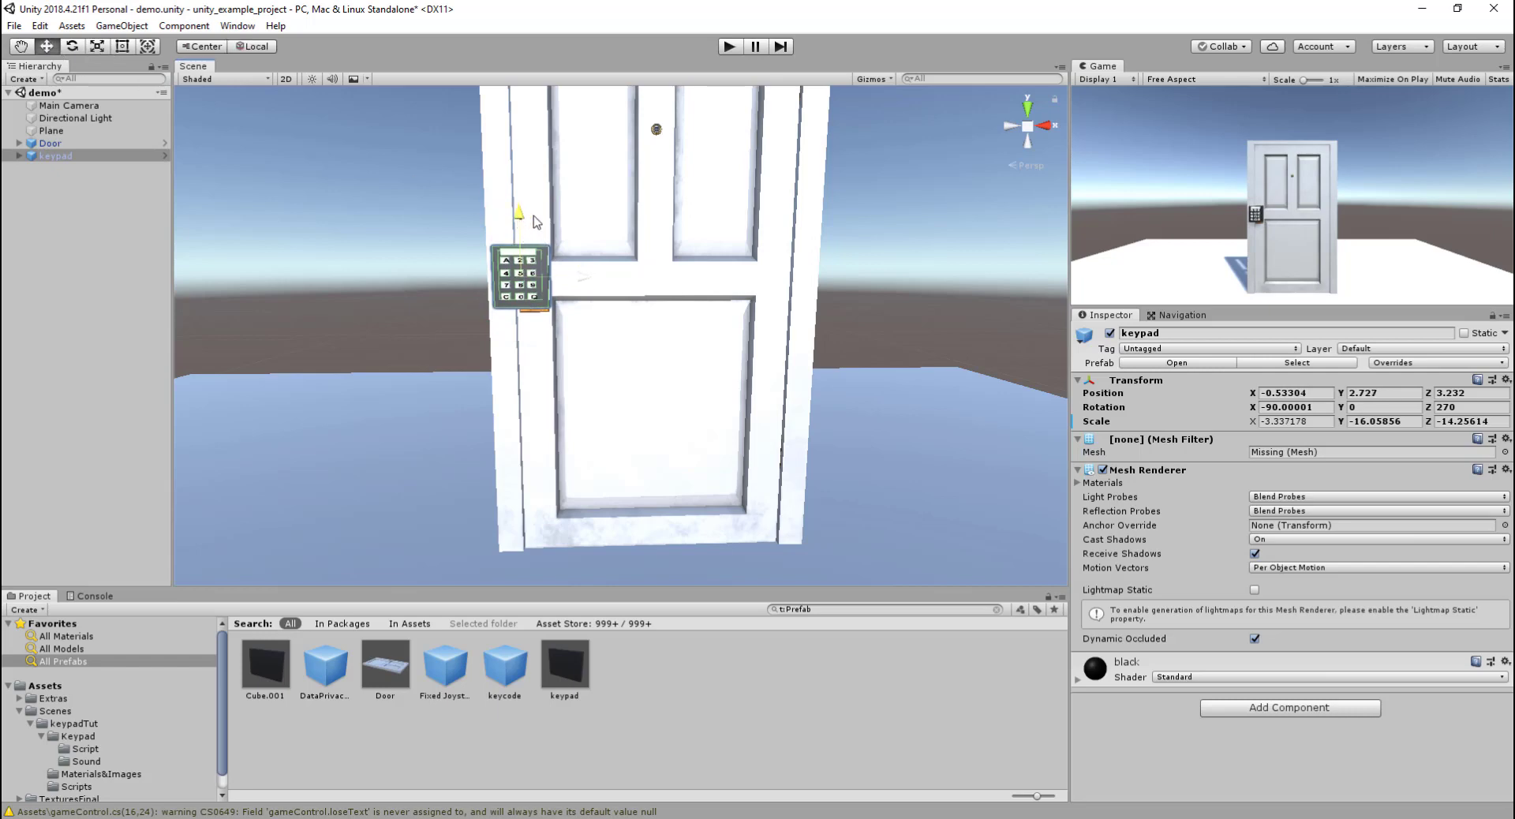
{"action": "left_click_drag", "start_coordinate": [597, 277], "coordinate": [612, 280]}
{"action": "left_click", "coordinate": [97, 45]}
{"action": "left_click_drag", "start_coordinate": [588, 282], "coordinate": [528, 223]}
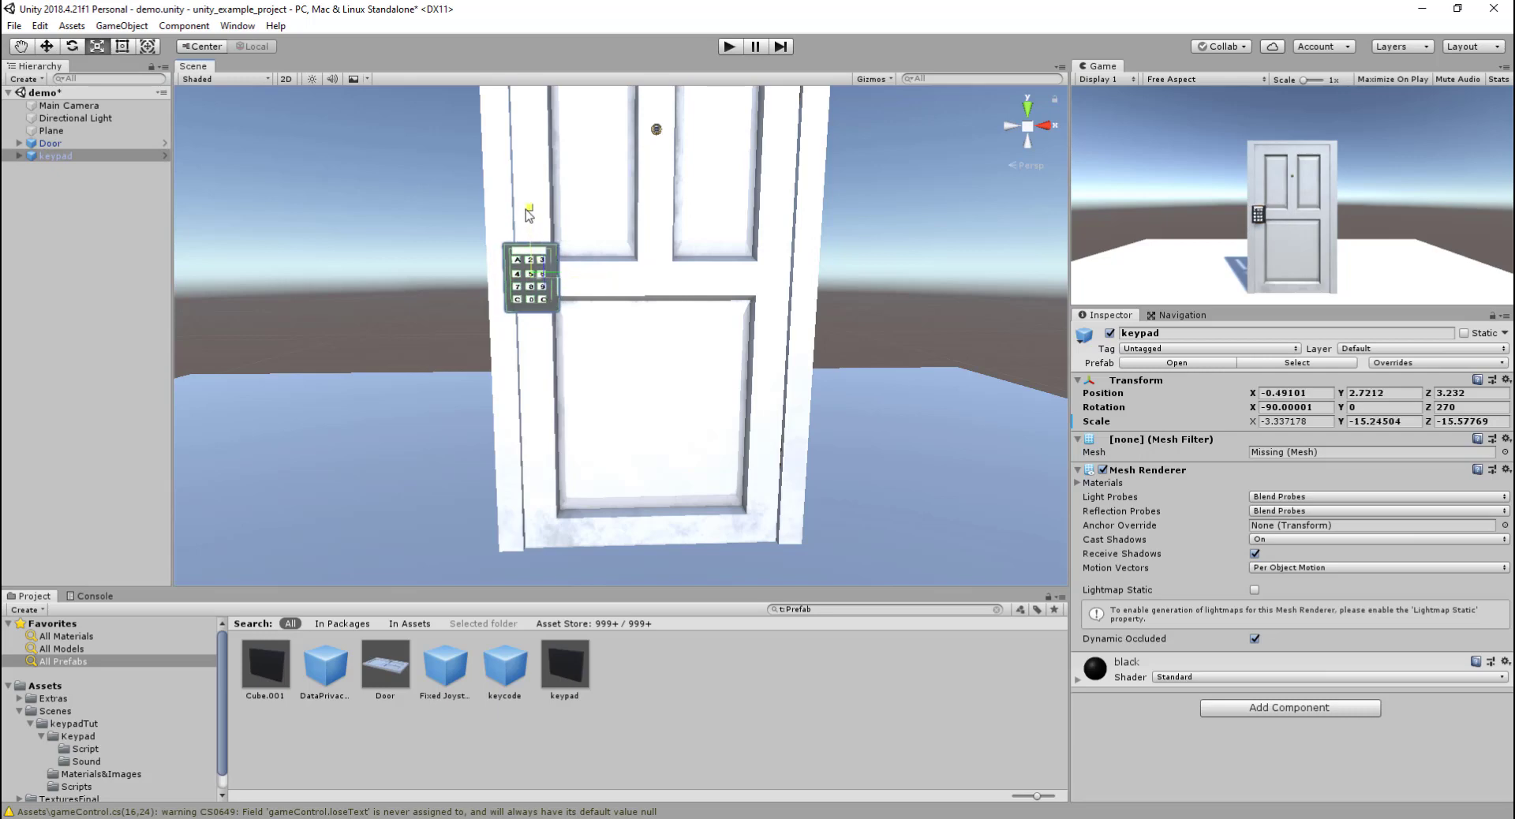
Open the keypadTut scene and copy its Canvas
{"action": "left_click", "coordinate": [96, 197]}
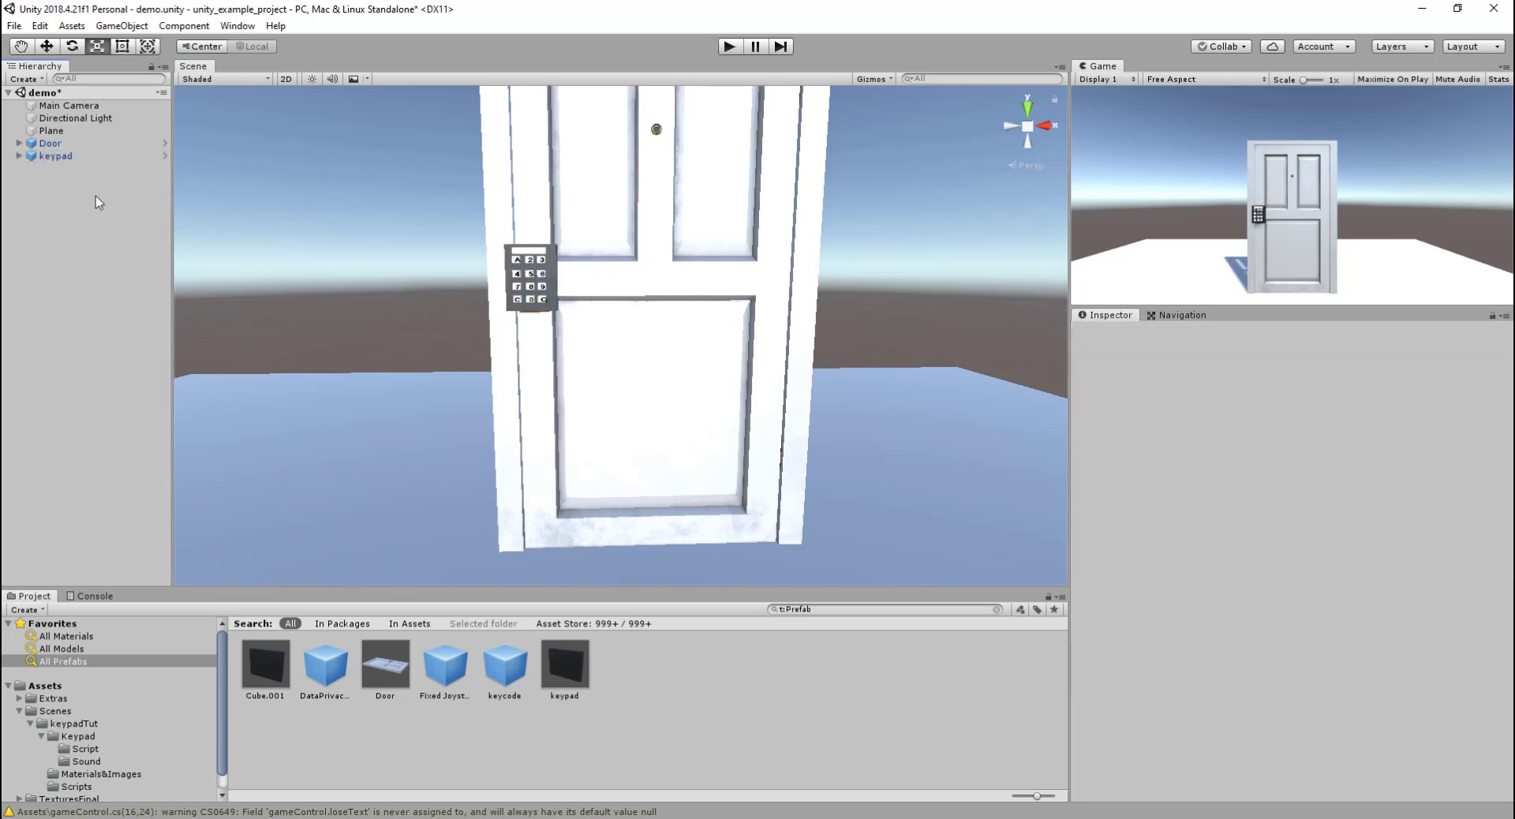
{"action": "left_click", "coordinate": [67, 736]}
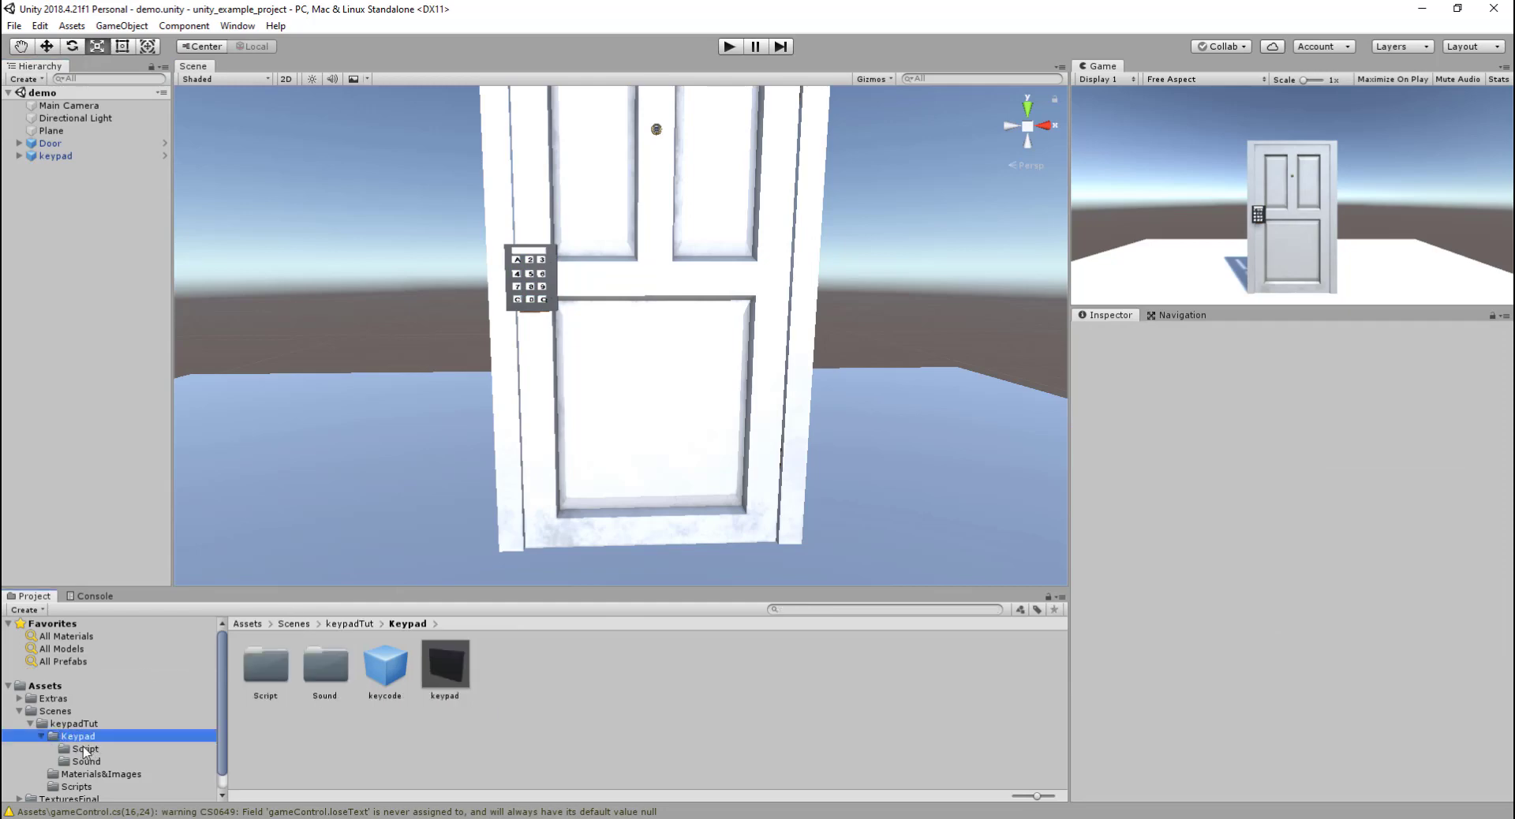
{"action": "left_click", "coordinate": [348, 623]}
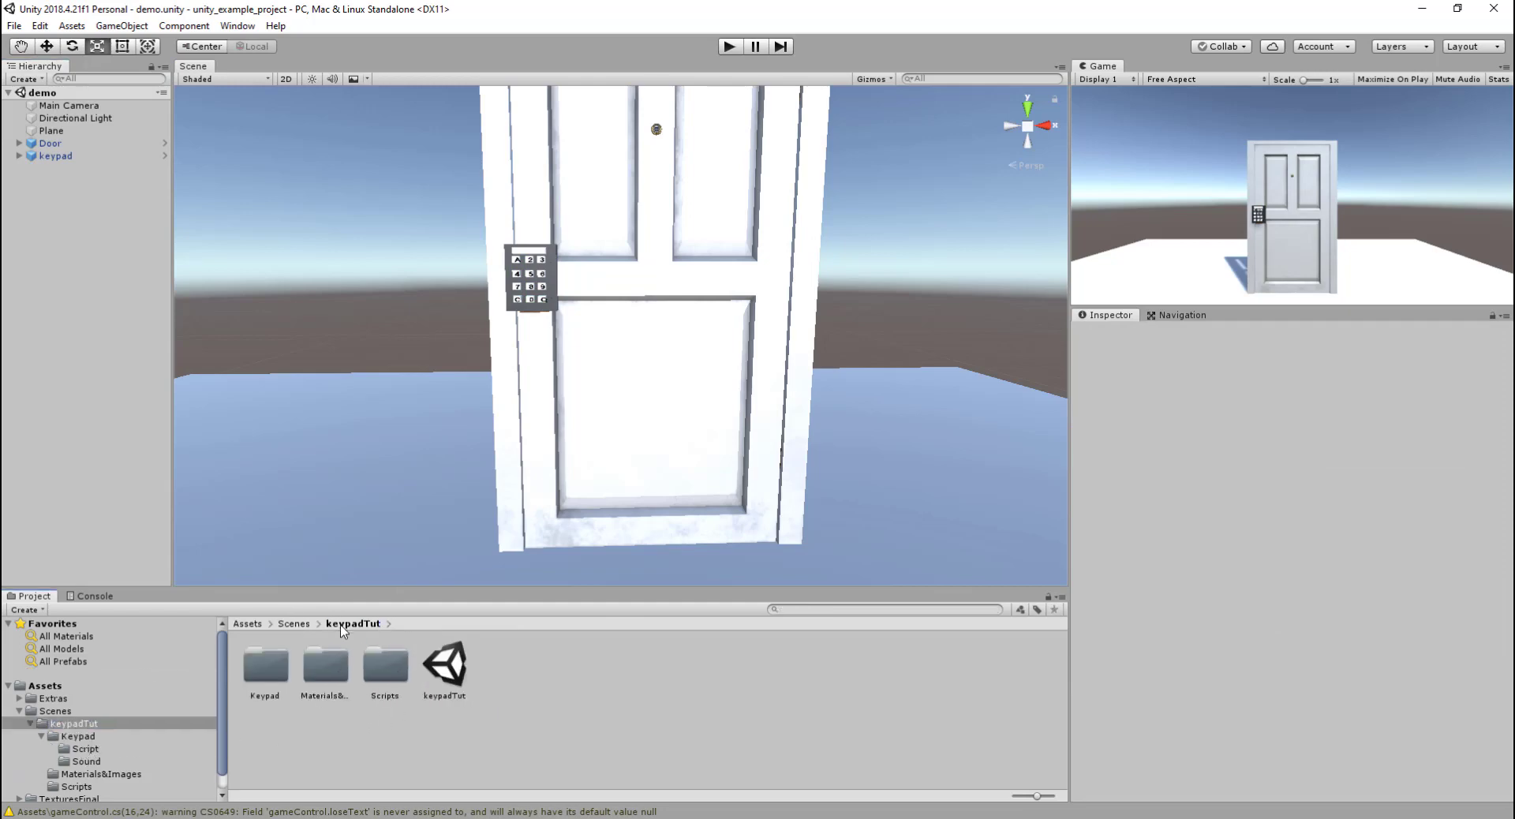
{"action": "double_click", "coordinate": [442, 667]}
{"action": "left_click", "coordinate": [55, 117]}
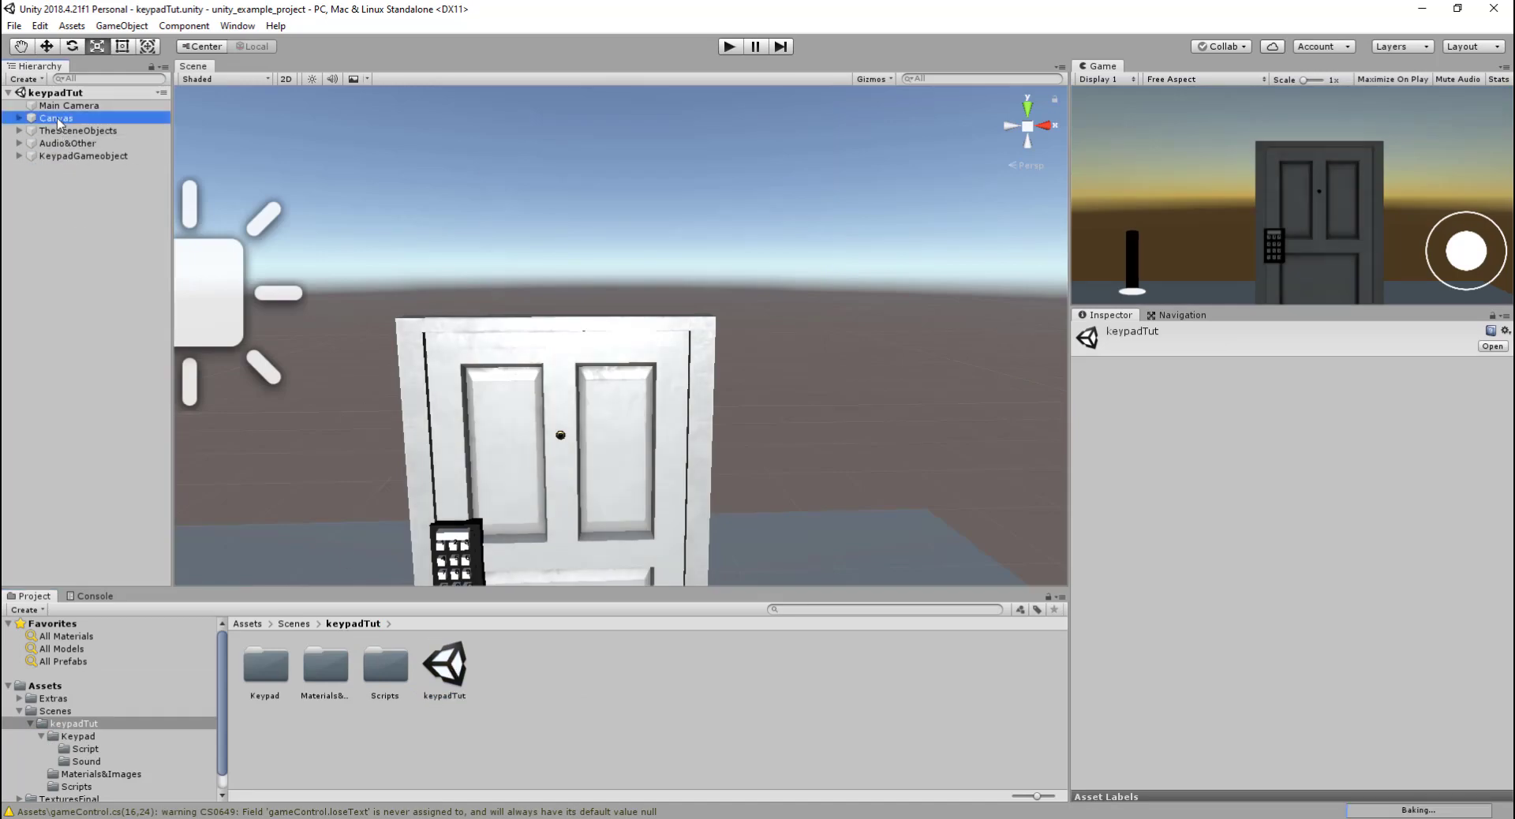
{"action": "right_click", "coordinate": [53, 118]}
{"action": "left_click", "coordinate": [88, 130]}
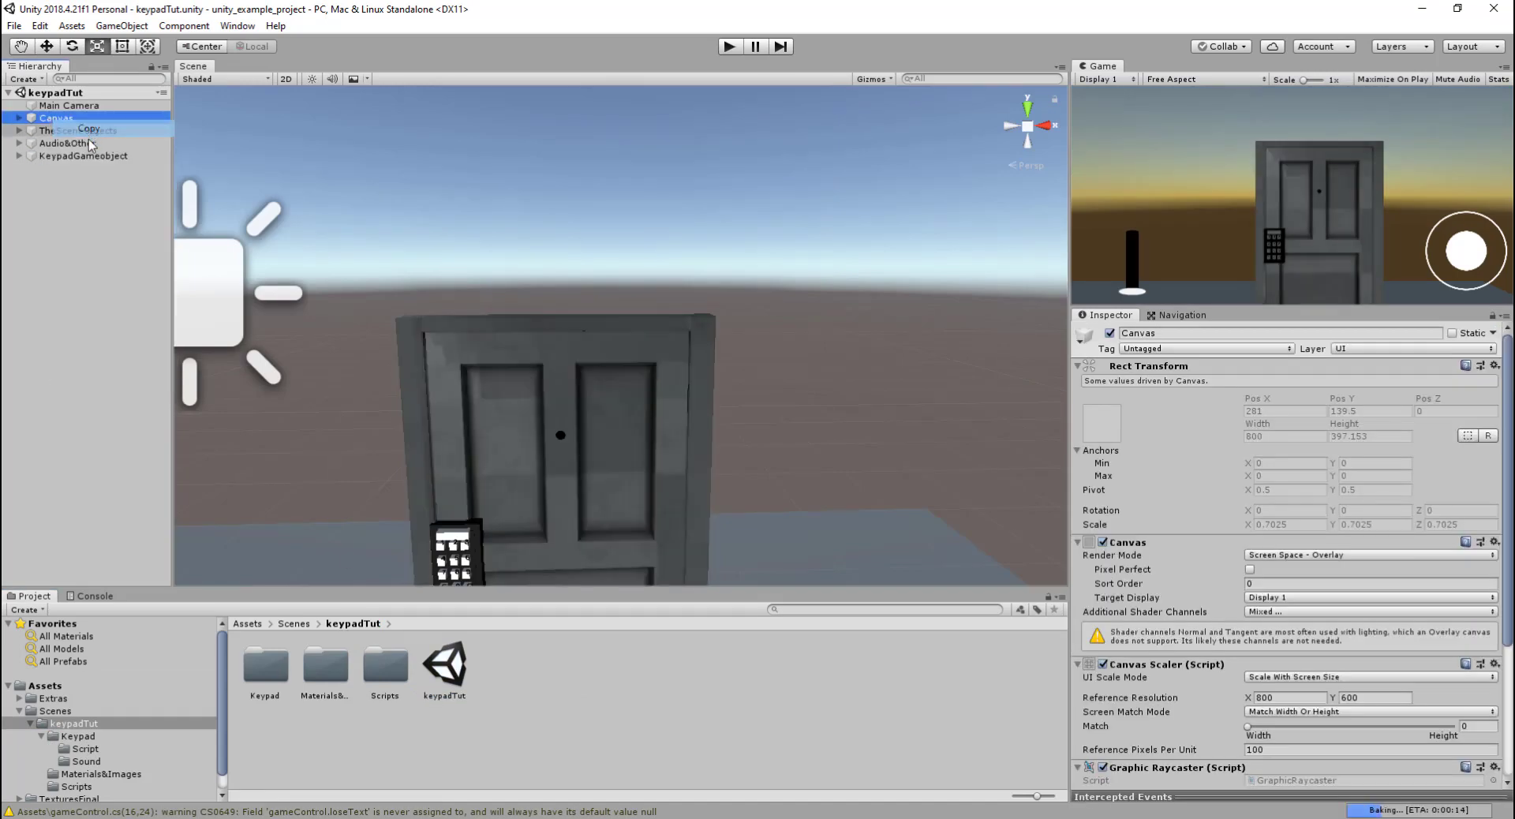
Open the demo scene and paste the copied Canvas into its Hierarchy
{"action": "left_click", "coordinate": [55, 711]}
{"action": "left_click", "coordinate": [54, 699]}
{"action": "left_click", "coordinate": [55, 711]}
{"action": "double_click", "coordinate": [324, 667]}
{"action": "right_click", "coordinate": [44, 223]}
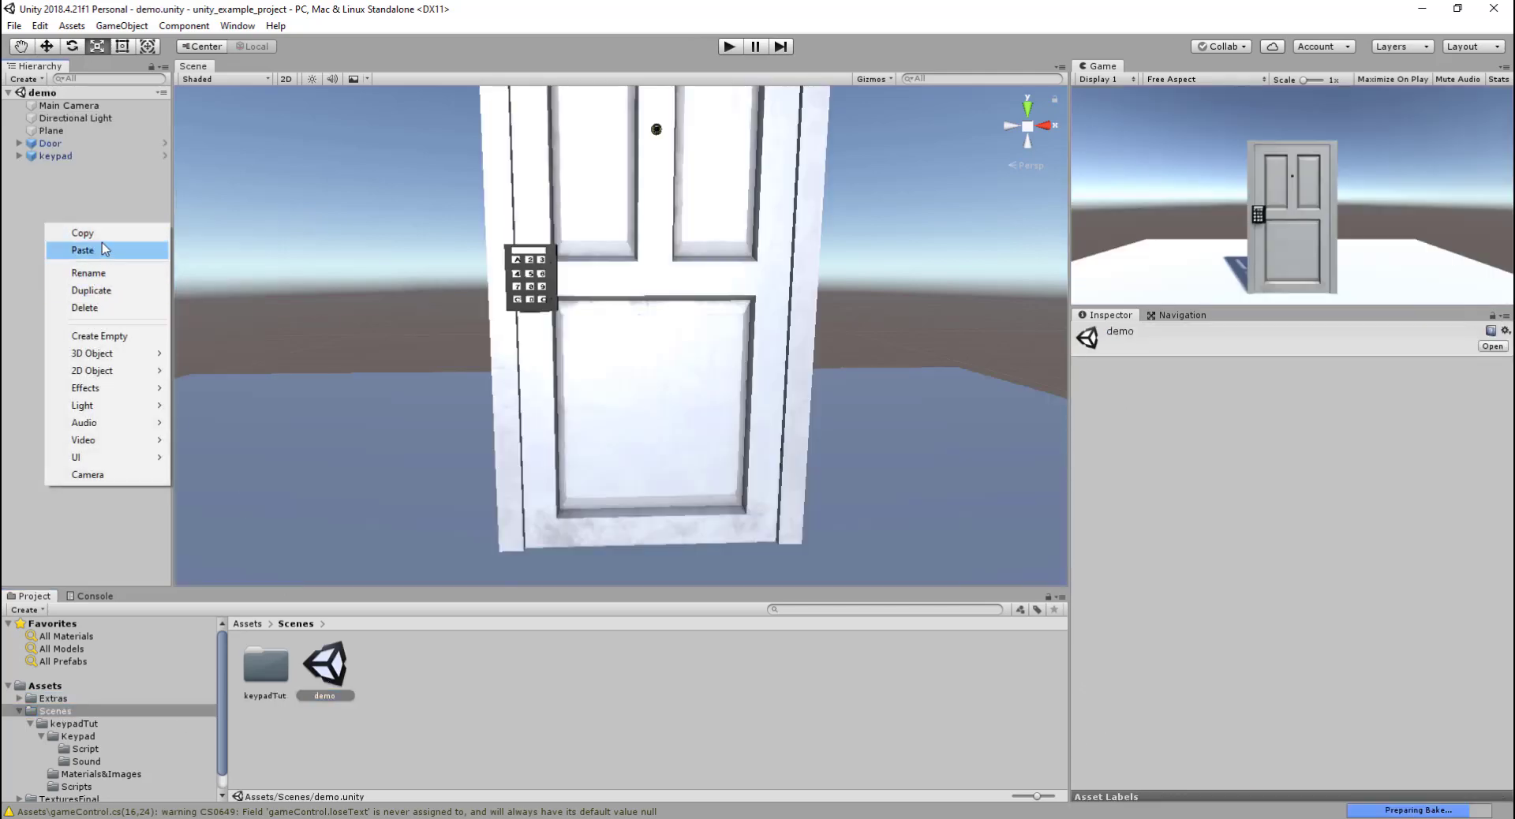
{"action": "left_click", "coordinate": [102, 249]}
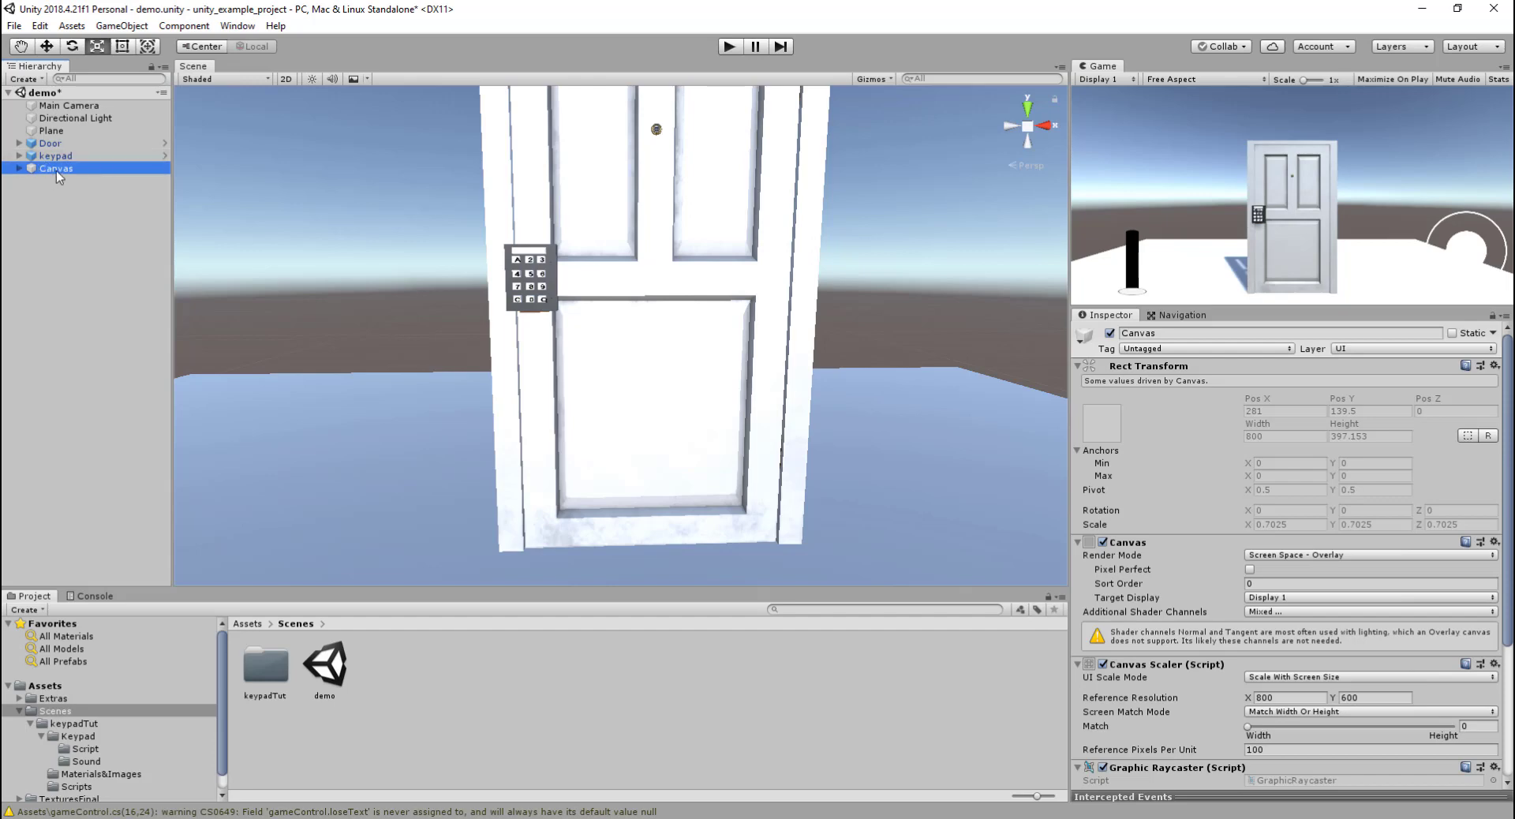
Expand the pasted Canvas and inspect its keycode child object
{"action": "left_click", "coordinate": [18, 168]}
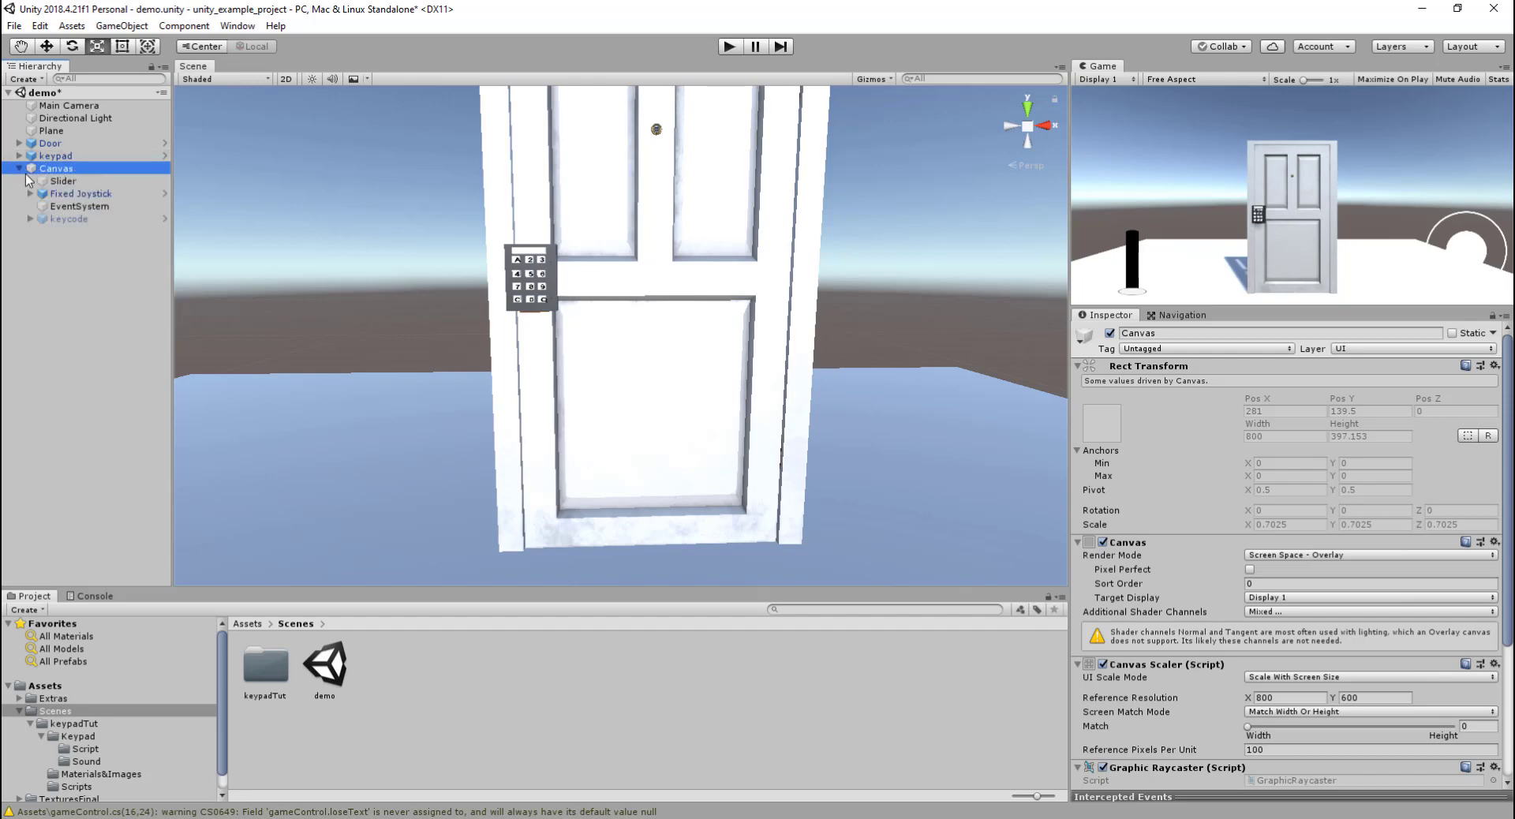
{"action": "left_click", "coordinate": [66, 220]}
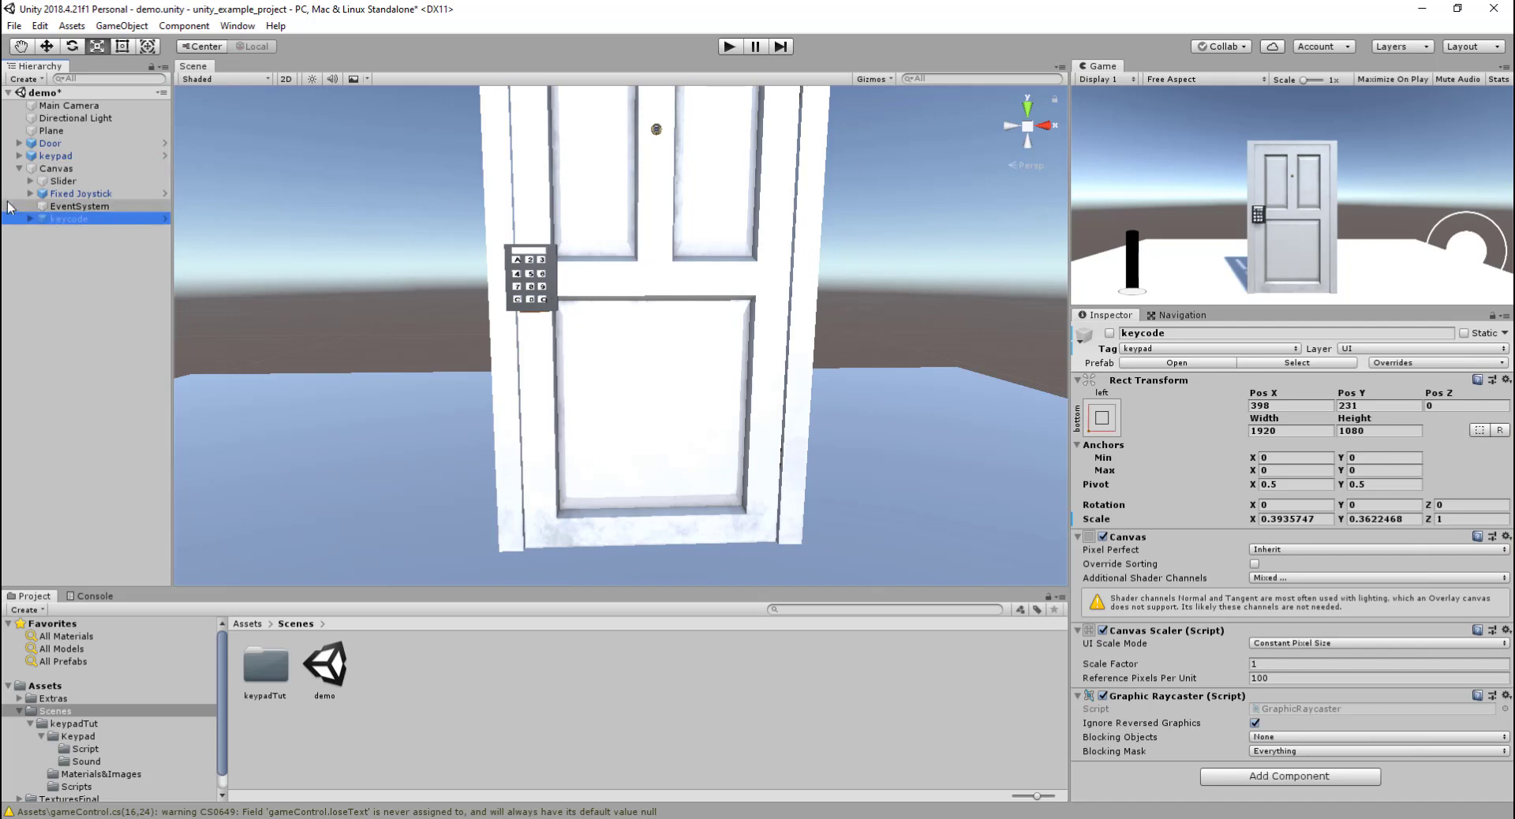
{"action": "left_click", "coordinate": [19, 168]}
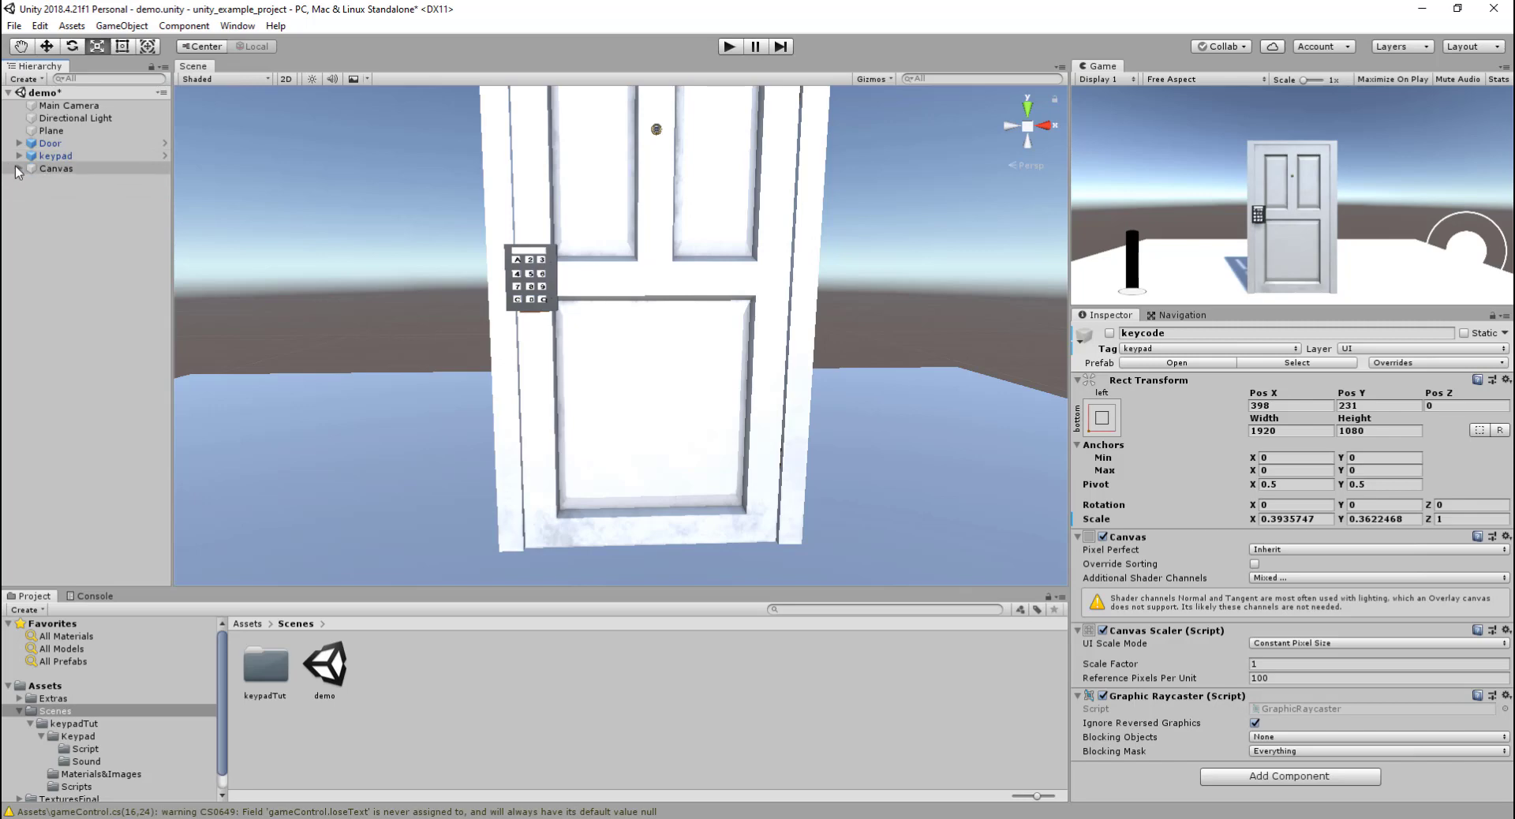
{"action": "left_click", "coordinate": [57, 241]}
Create an empty GameObject, set its Tag to keypad and rename it KeypadGameobject
{"action": "right_click", "coordinate": [51, 233]}
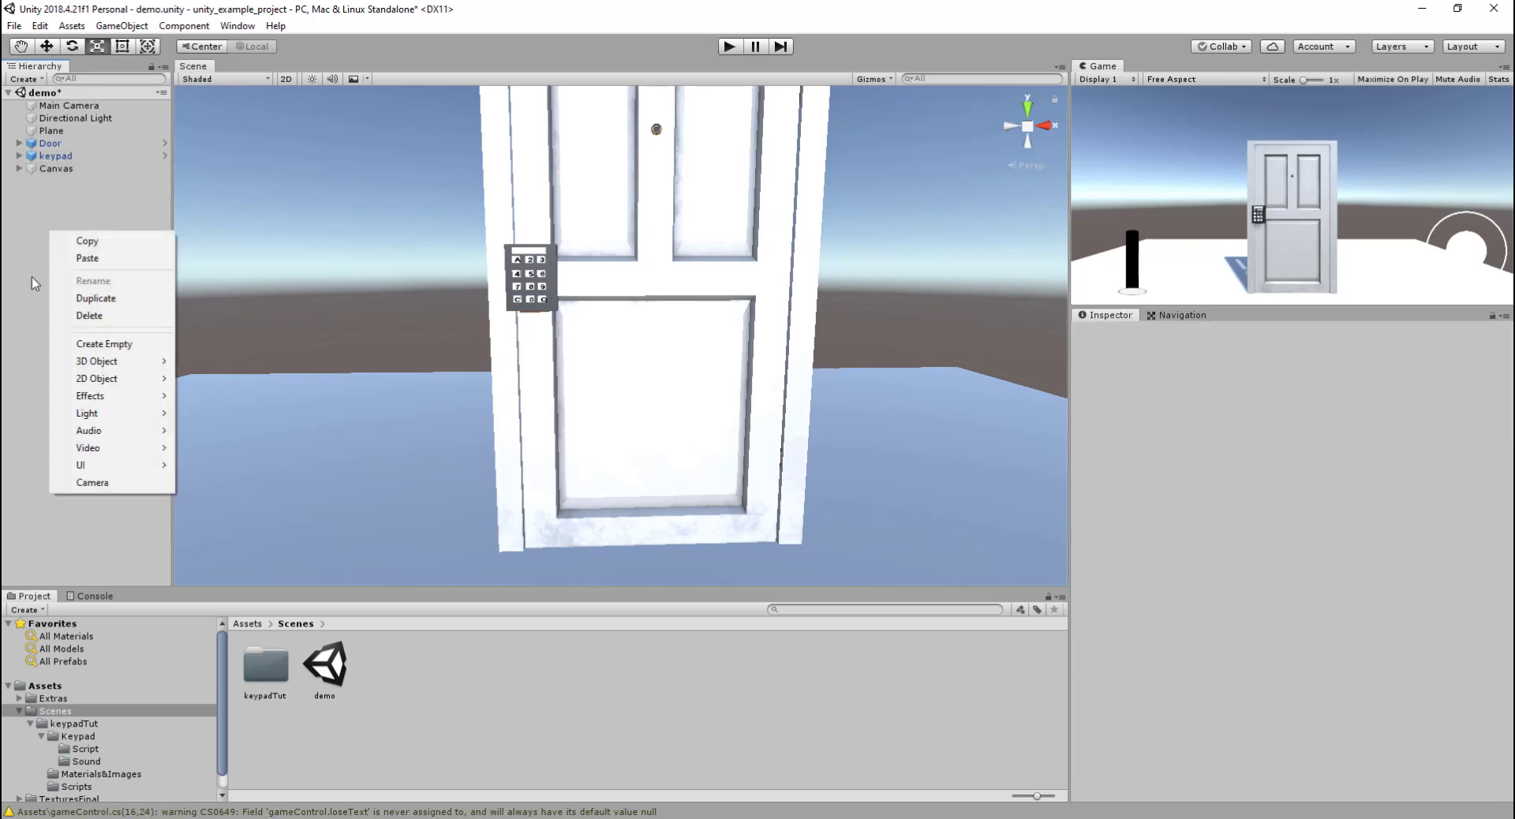
{"action": "left_click", "coordinate": [112, 343]}
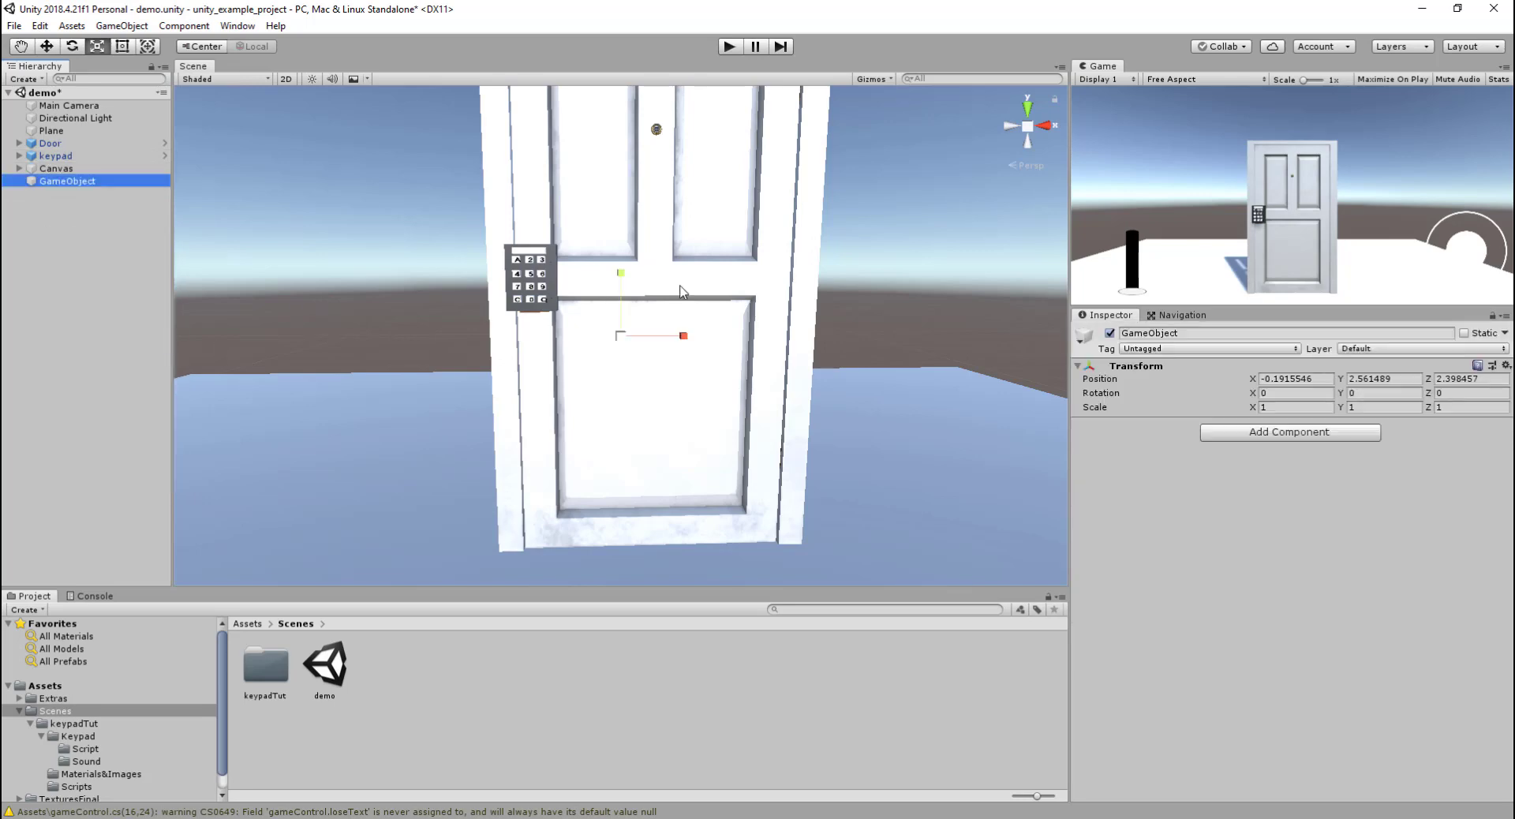
{"action": "double_click", "coordinate": [53, 181]}
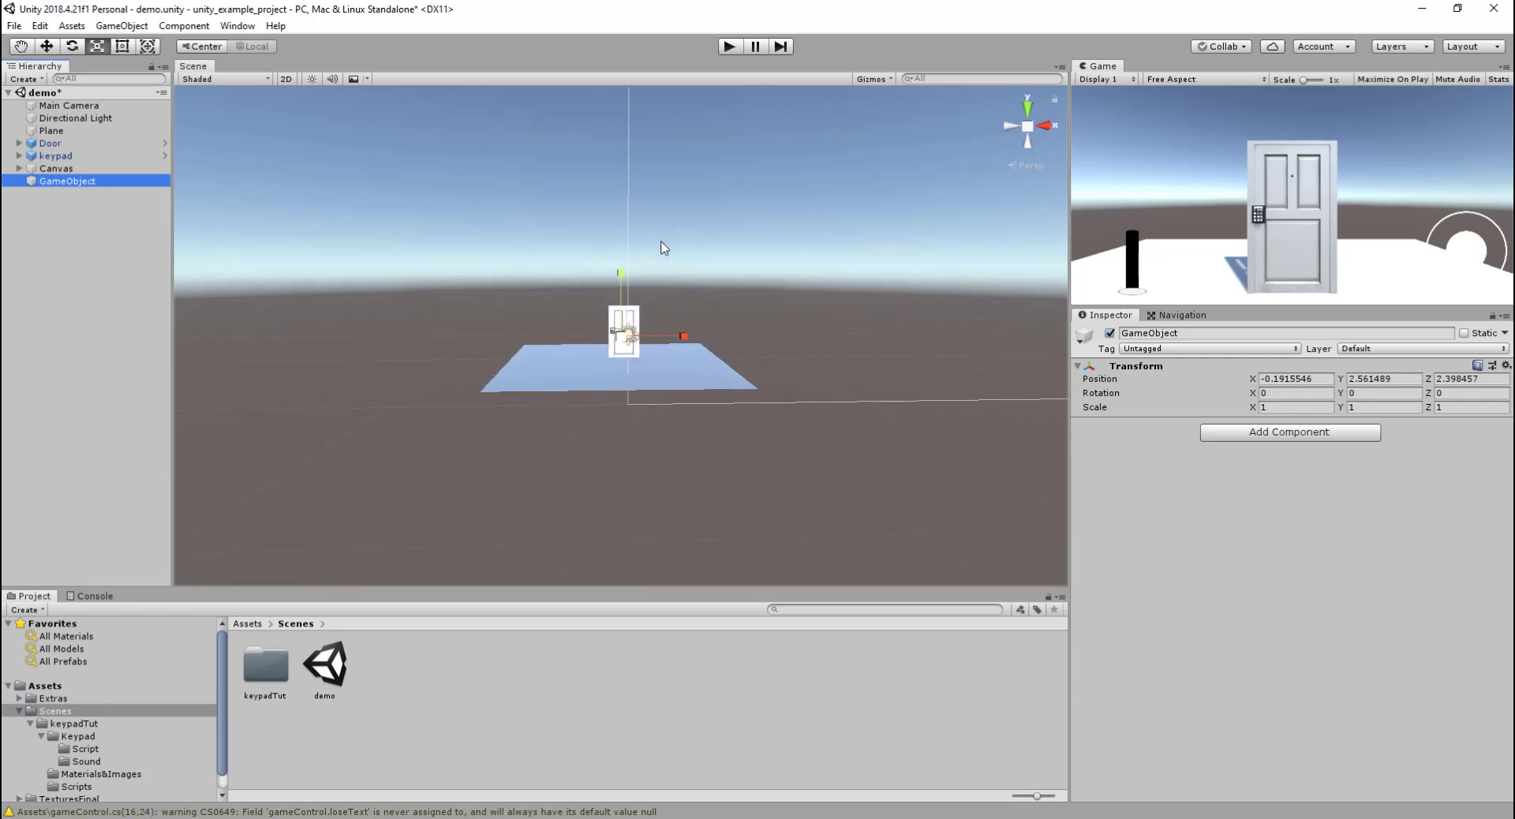
{"action": "left_click", "coordinate": [1141, 351]}
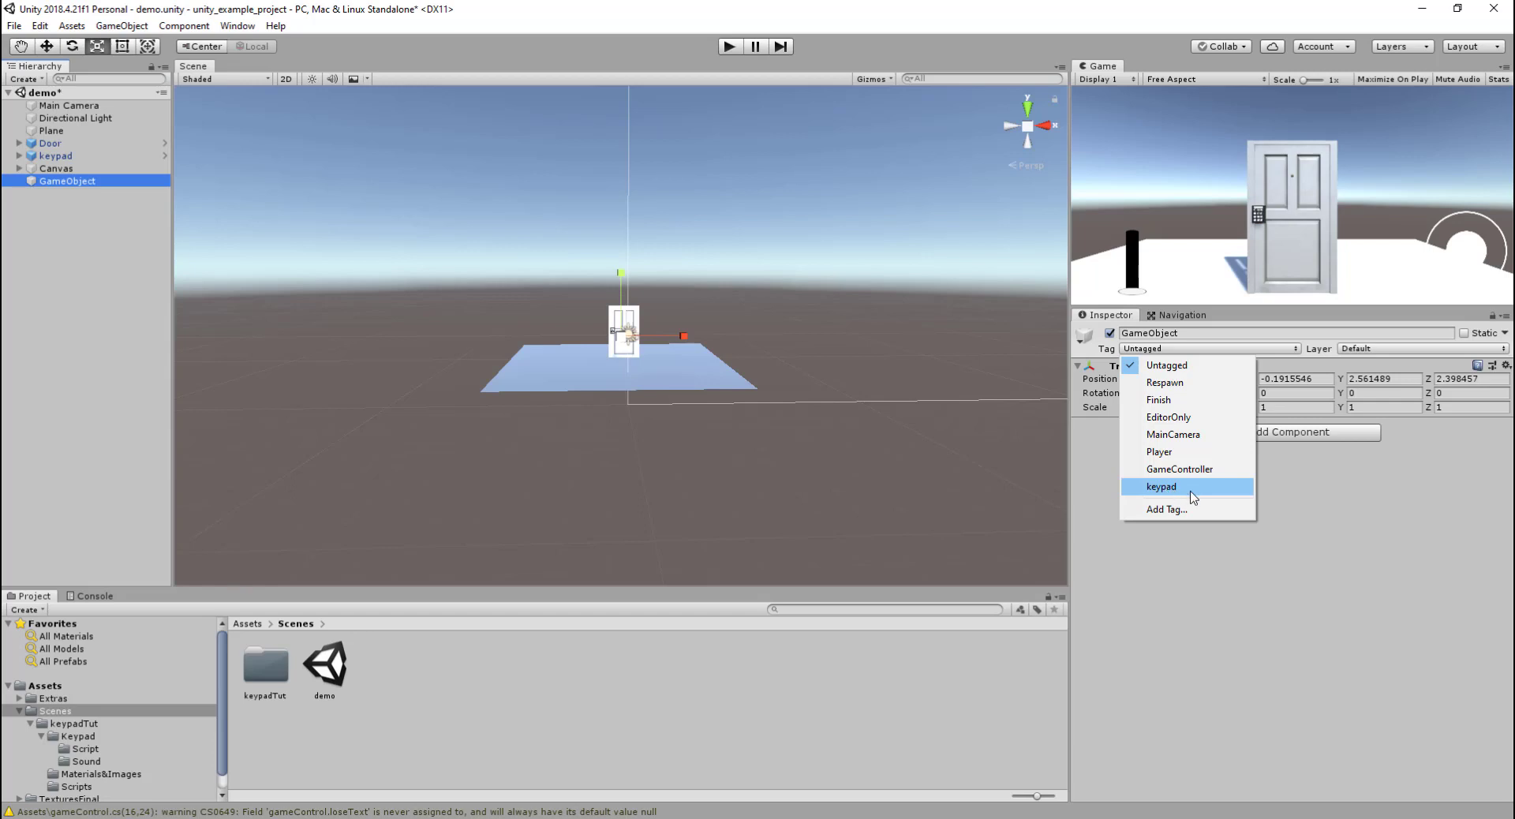
{"action": "left_click", "coordinate": [1178, 335]}
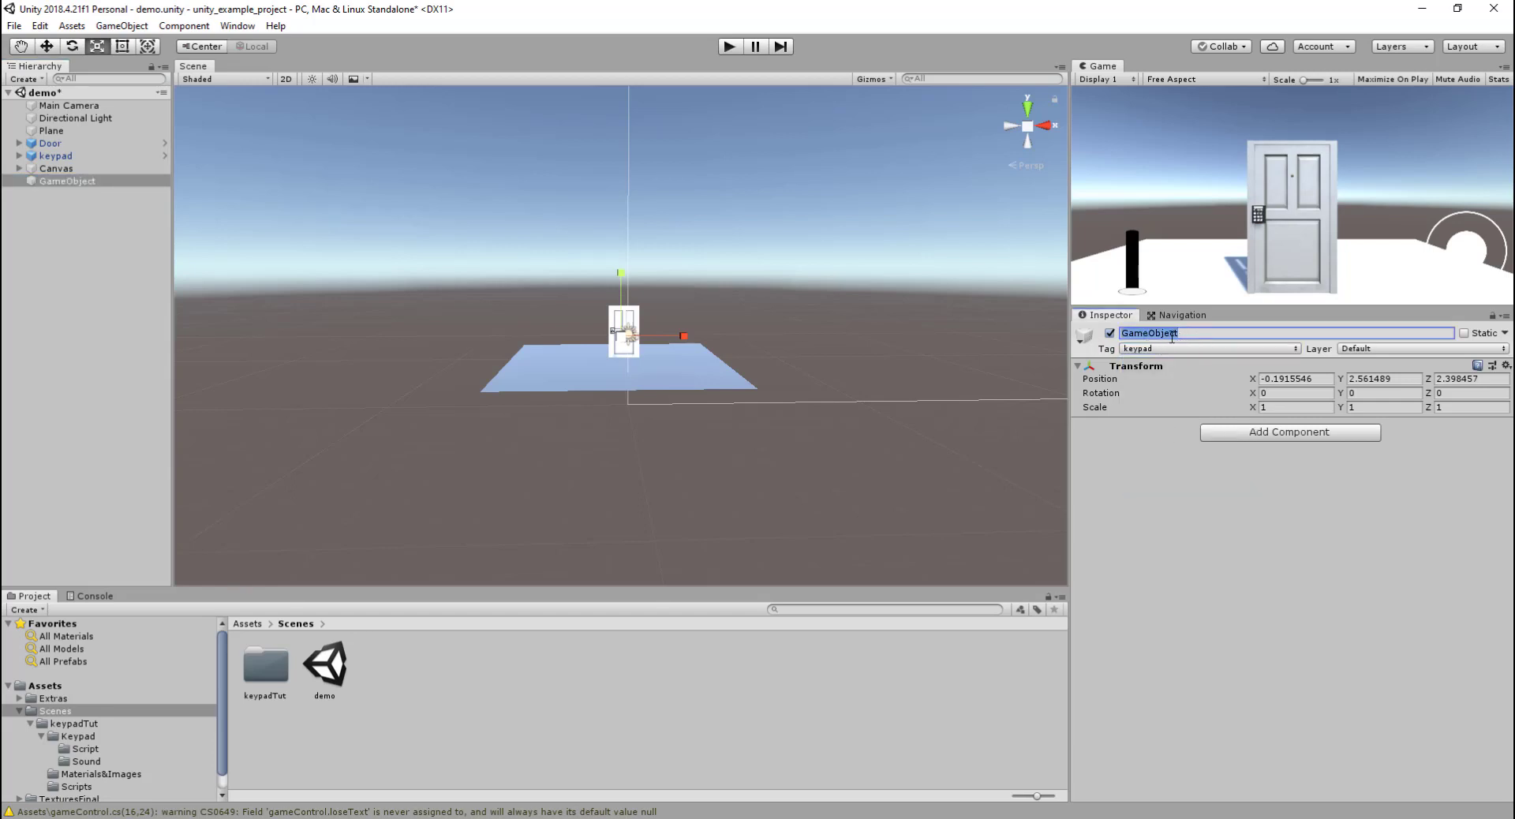
{"action": "type", "text": "KeypadGameobject"}
{"action": "key", "text": "Return"}
Add a Box Collider to KeypadGameobject and make it thinner in depth
{"action": "left_click", "coordinate": [1252, 432]}
{"action": "type", "text": "box"}
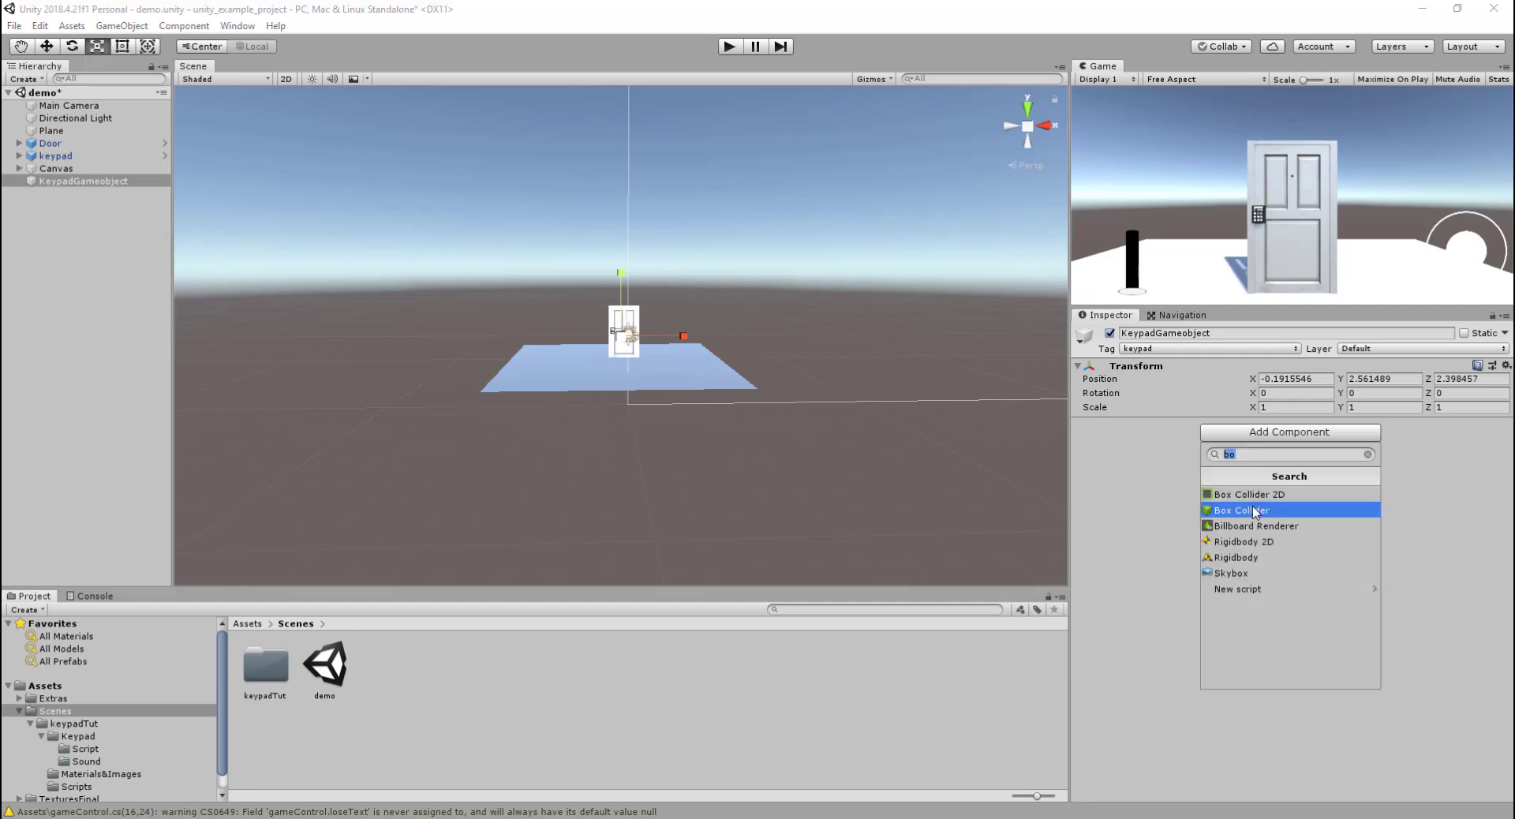
{"action": "left_click", "coordinate": [1255, 511]}
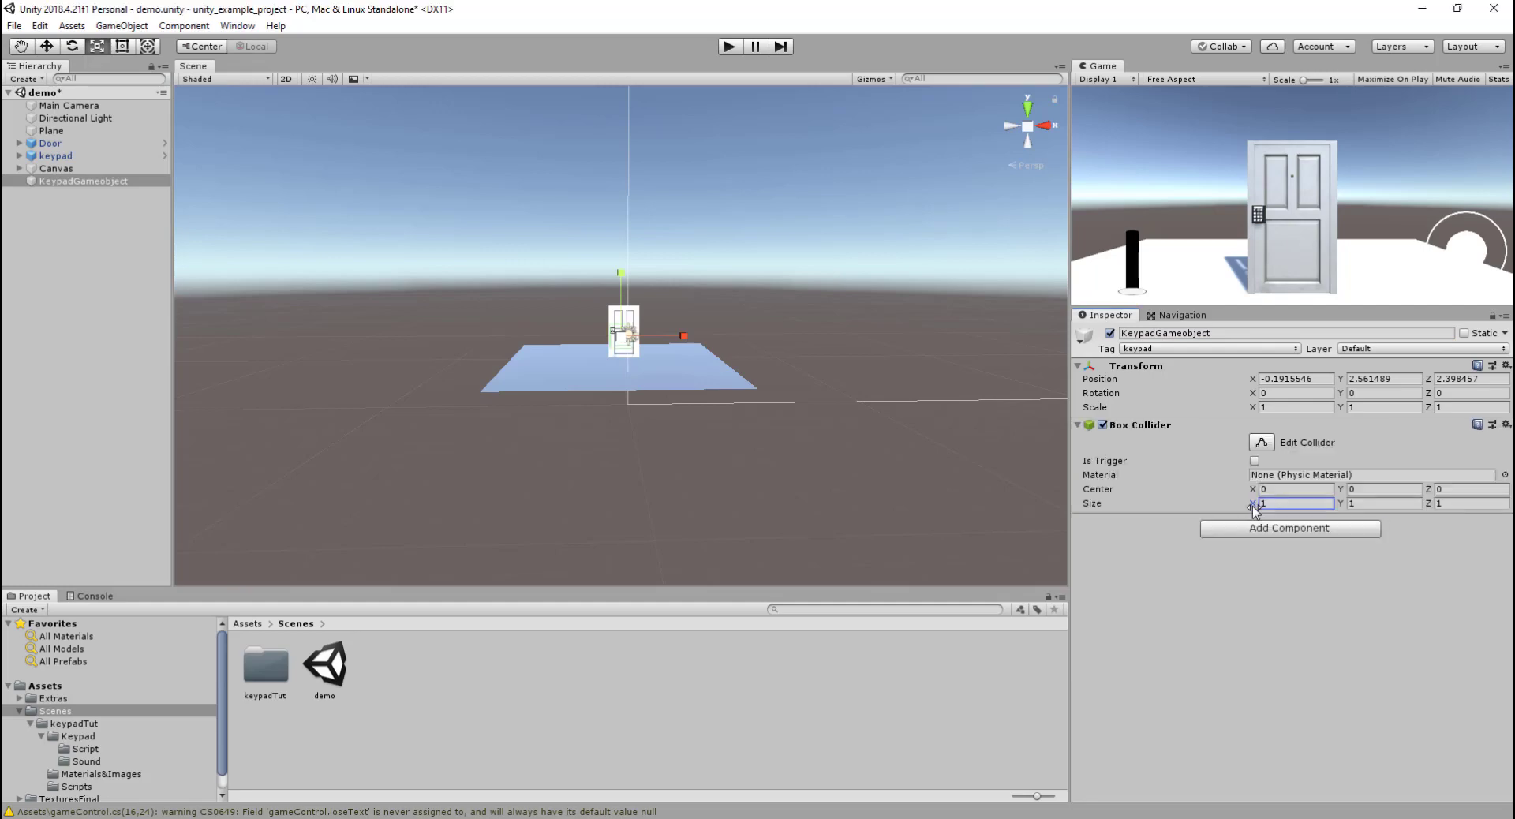
{"action": "double_click", "coordinate": [79, 181]}
{"action": "left_click_drag", "start_coordinate": [471, 244], "coordinate": [320, 303], "text": "alt"}
{"action": "left_click_drag", "start_coordinate": [487, 336], "coordinate": [333, 282]}
Move and resize the collider box so it sits over the keypad on the door
{"action": "left_click", "coordinate": [46, 46]}
{"action": "left_click_drag", "start_coordinate": [580, 379], "coordinate": [714, 344]}
{"action": "left_click_drag", "start_coordinate": [661, 276], "coordinate": [661, 253]}
{"action": "left_click", "coordinate": [104, 45]}
{"action": "left_click_drag", "start_coordinate": [714, 314], "coordinate": [729, 345]}
{"action": "key", "text": "f"}
{"action": "left_click", "coordinate": [57, 46]}
{"action": "scroll", "coordinate": [852, 433], "scroll_direction": "down", "scroll_amount": 6}
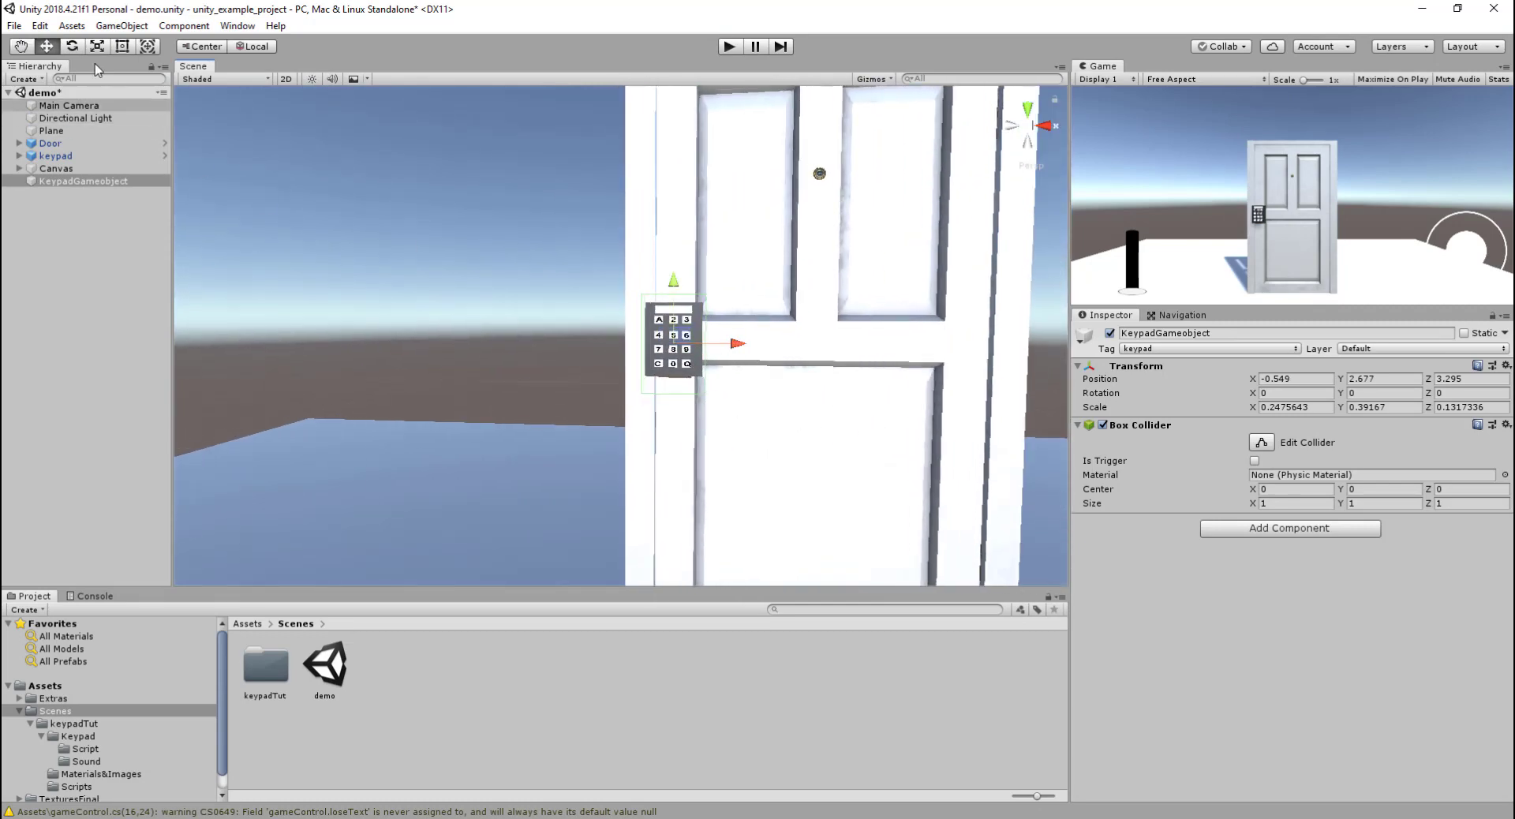
{"action": "key", "text": "r"}
{"action": "left_click_drag", "start_coordinate": [673, 280], "coordinate": [673, 281]}
{"action": "left_click", "coordinate": [49, 47]}
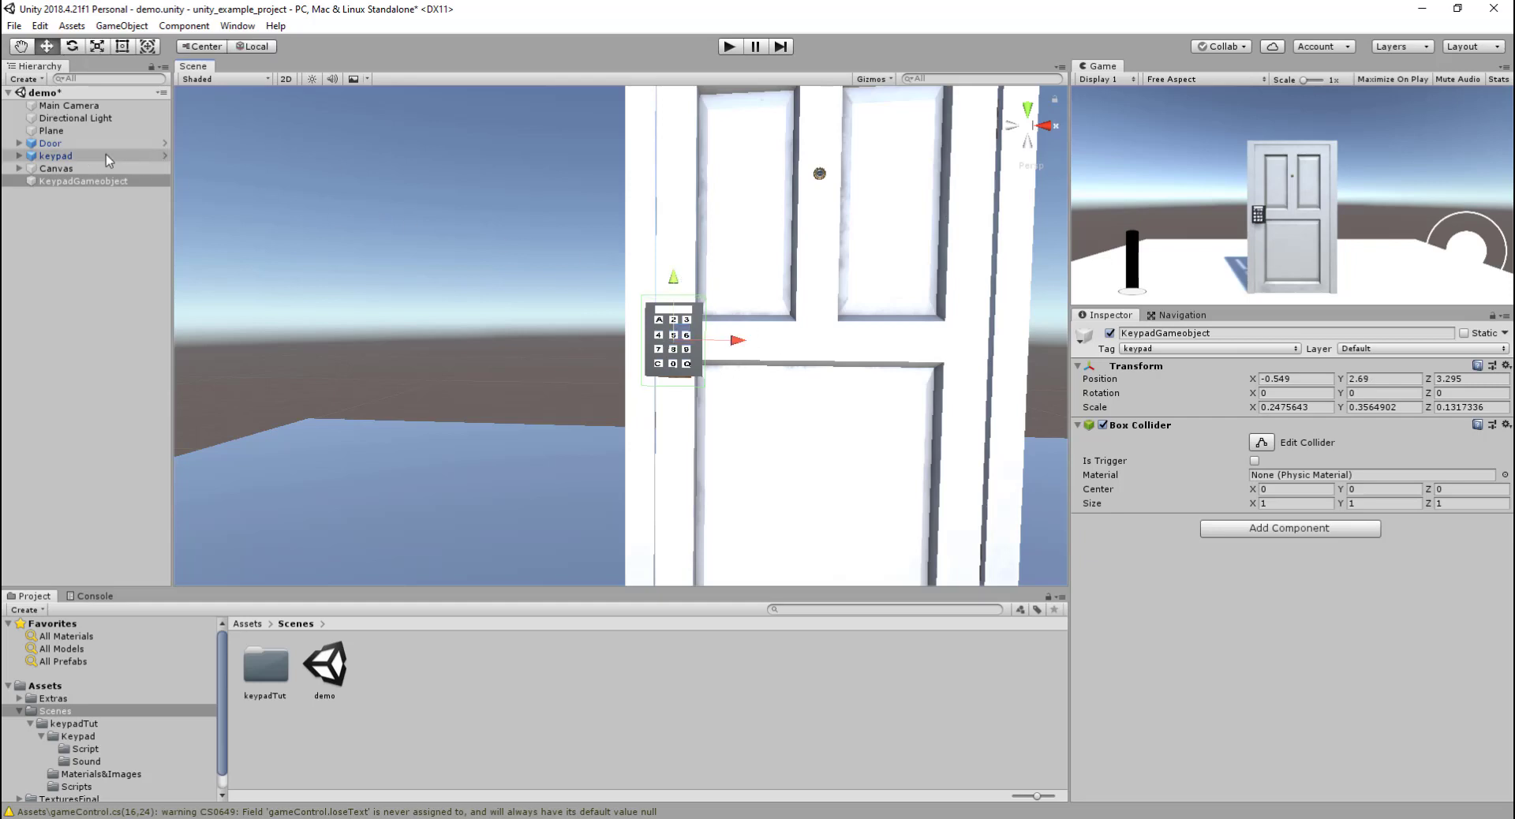
Save the scene, attach CameraScript to Main Camera and assign Main Camera as its Cam
{"action": "key", "text": "ctrl+s"}
{"action": "left_click", "coordinate": [69, 105]}
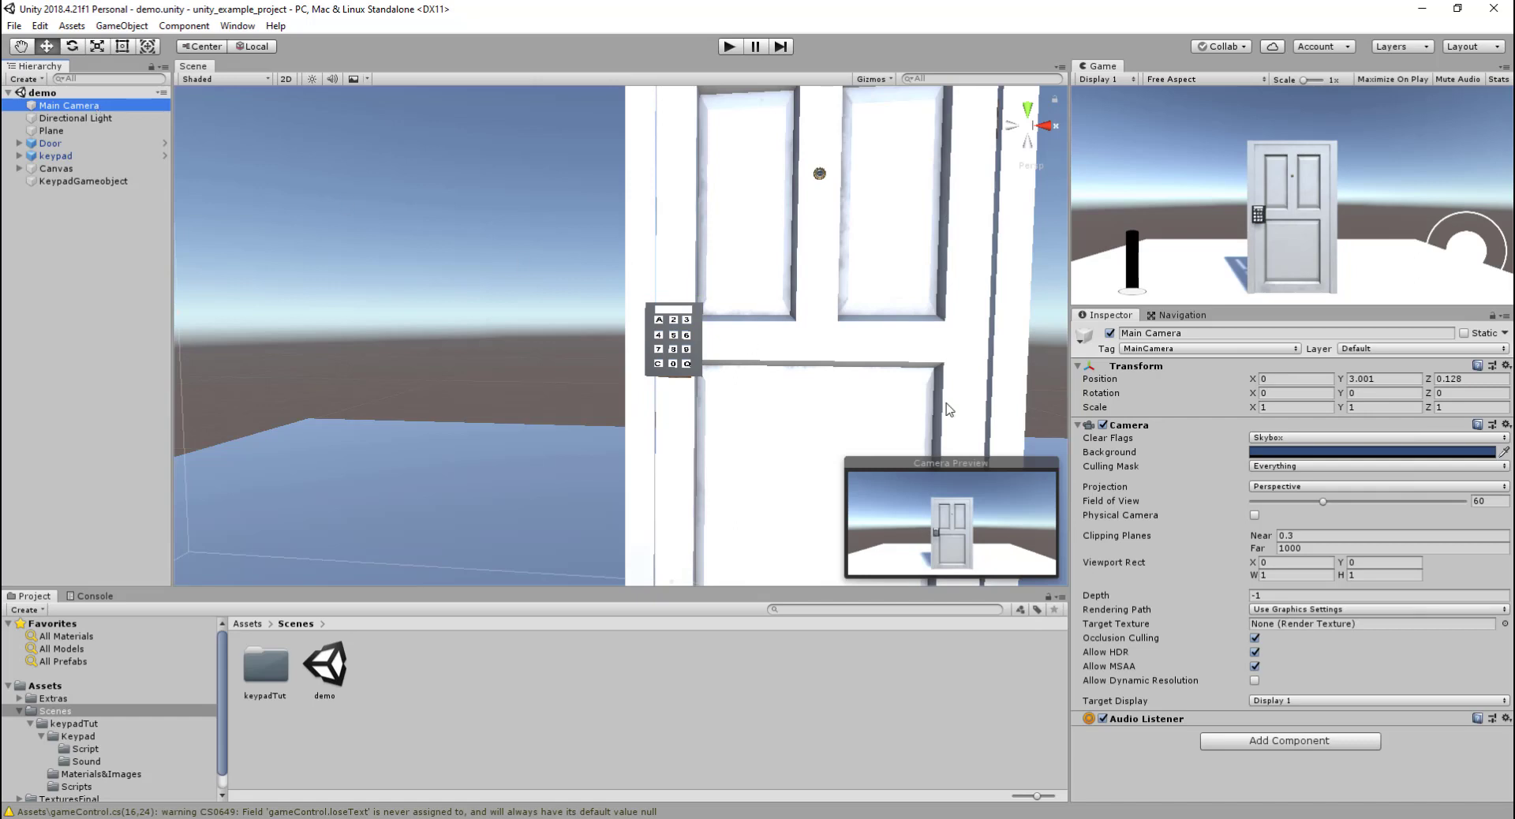
{"action": "scroll", "coordinate": [73, 767], "scroll_direction": "down", "scroll_amount": 1}
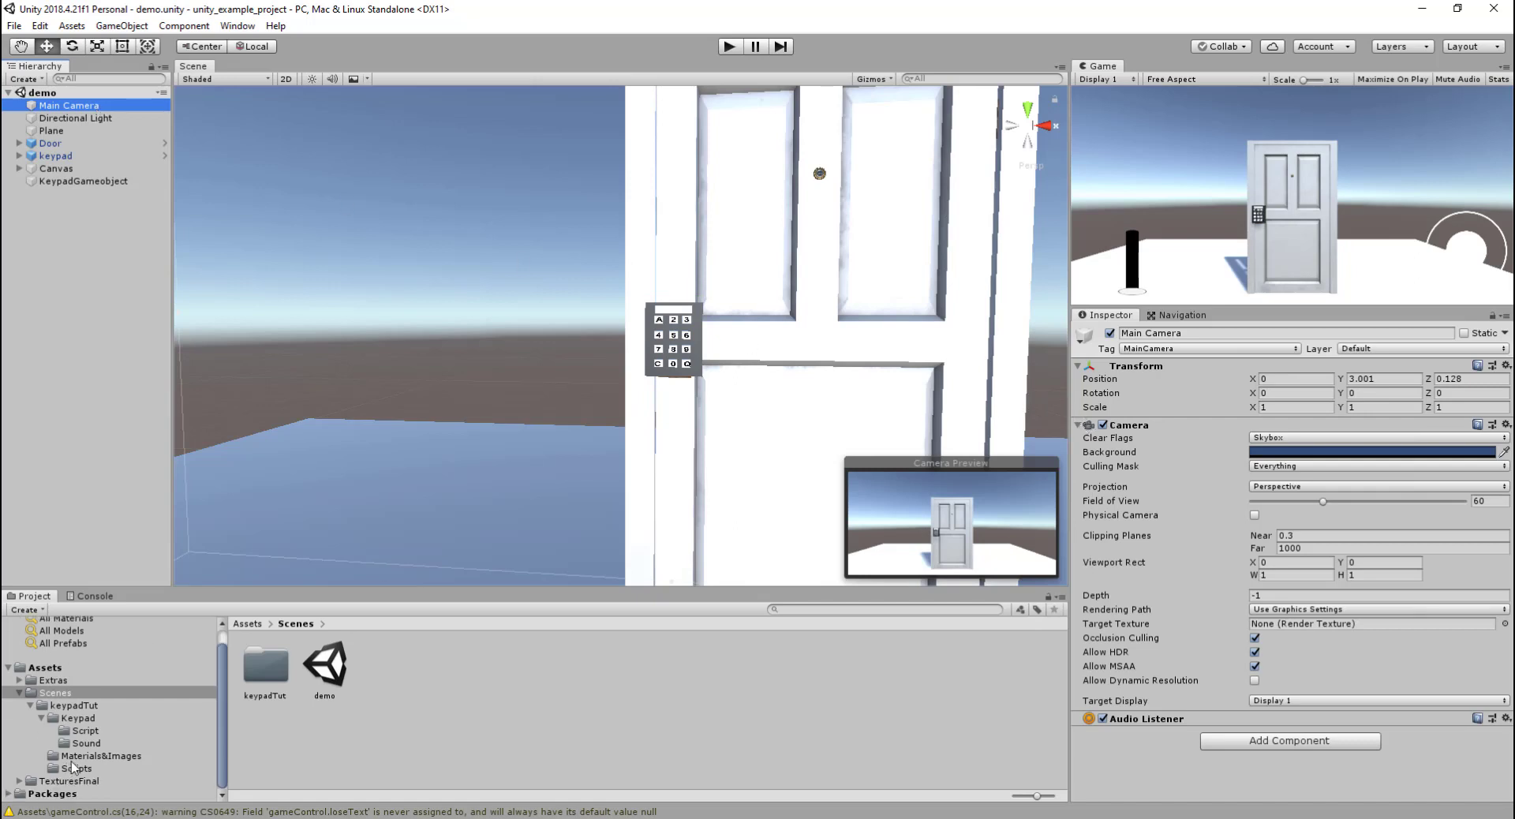
{"action": "left_click", "coordinate": [76, 768]}
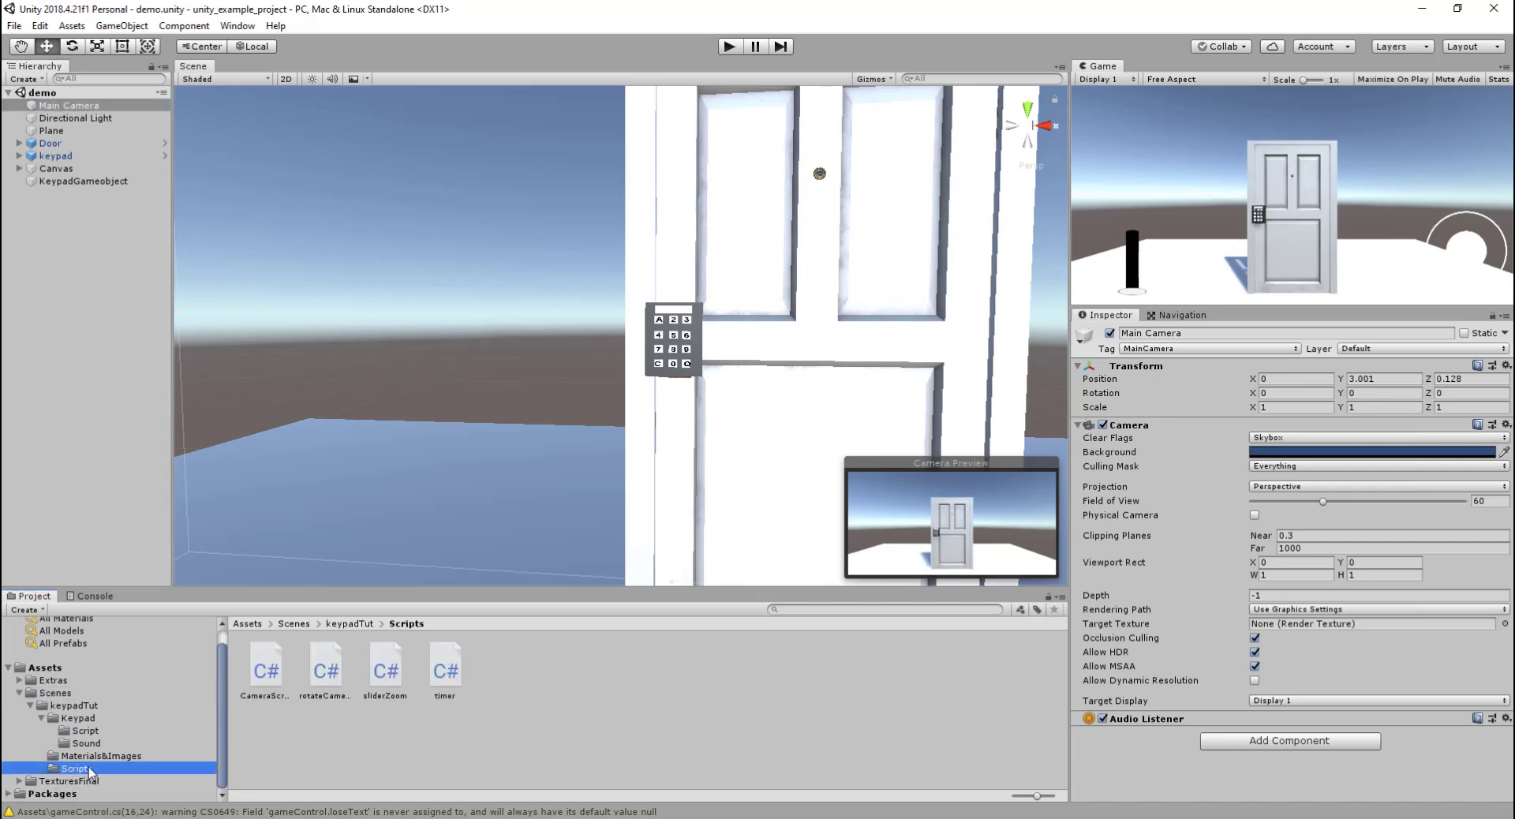
{"action": "left_click_drag", "start_coordinate": [256, 671], "coordinate": [1163, 733]}
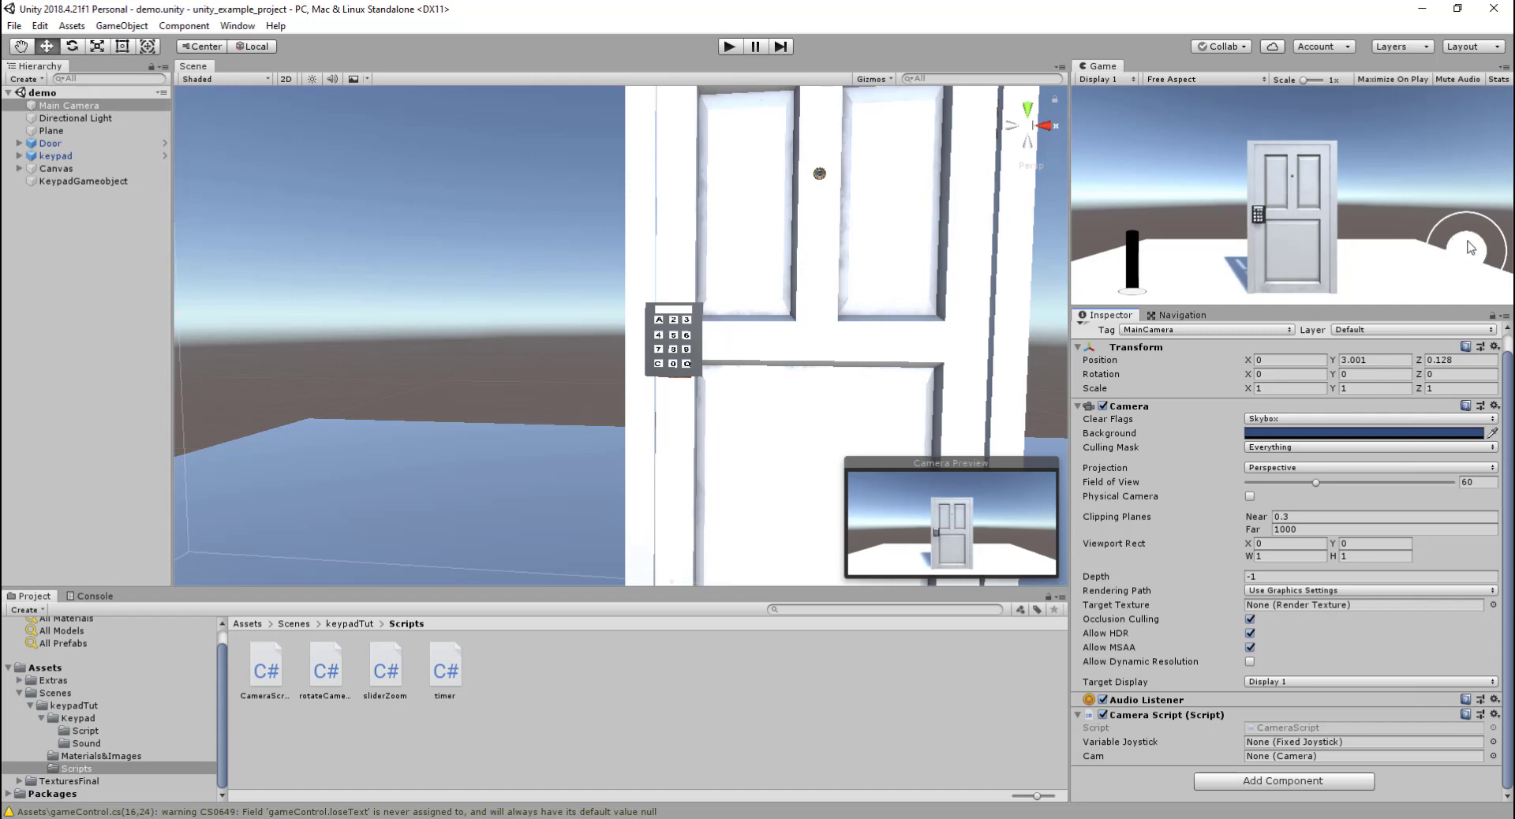
{"action": "left_click_drag", "start_coordinate": [57, 110], "coordinate": [1278, 761]}
Assign Fixed Joystick to the camera script, then play-test turning the view with the joystick
{"action": "left_click", "coordinate": [20, 169]}
{"action": "left_click_drag", "start_coordinate": [75, 194], "coordinate": [1285, 743]}
{"action": "left_click", "coordinate": [728, 48]}
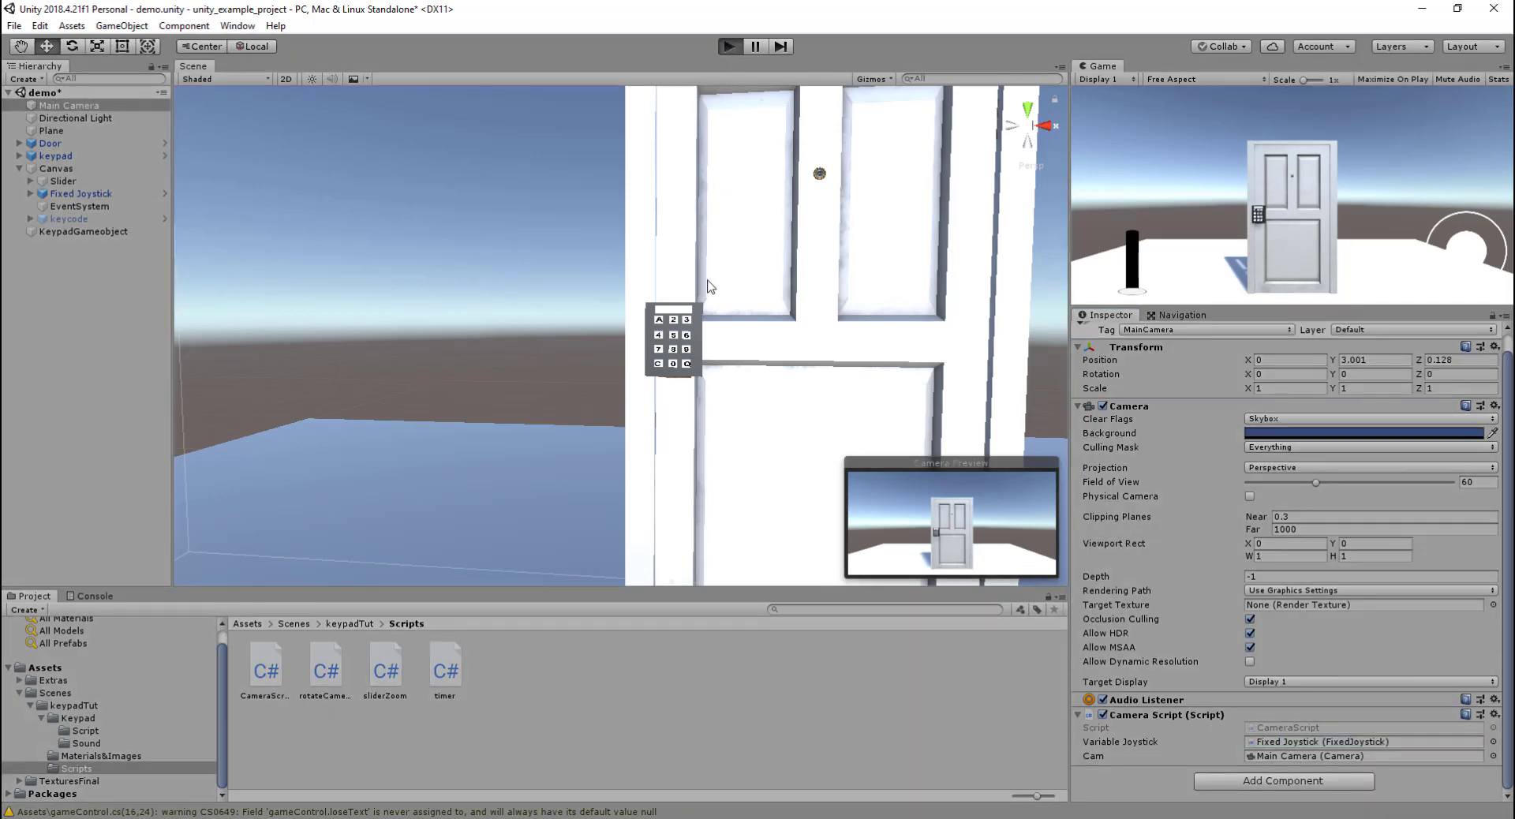
{"action": "left_click_drag", "start_coordinate": [1102, 66], "coordinate": [246, 68]}
{"action": "left_click_drag", "start_coordinate": [928, 451], "coordinate": [975, 445]}
Stop play mode and attach the keypad script to KeypadGameobject
{"action": "left_click", "coordinate": [728, 48]}
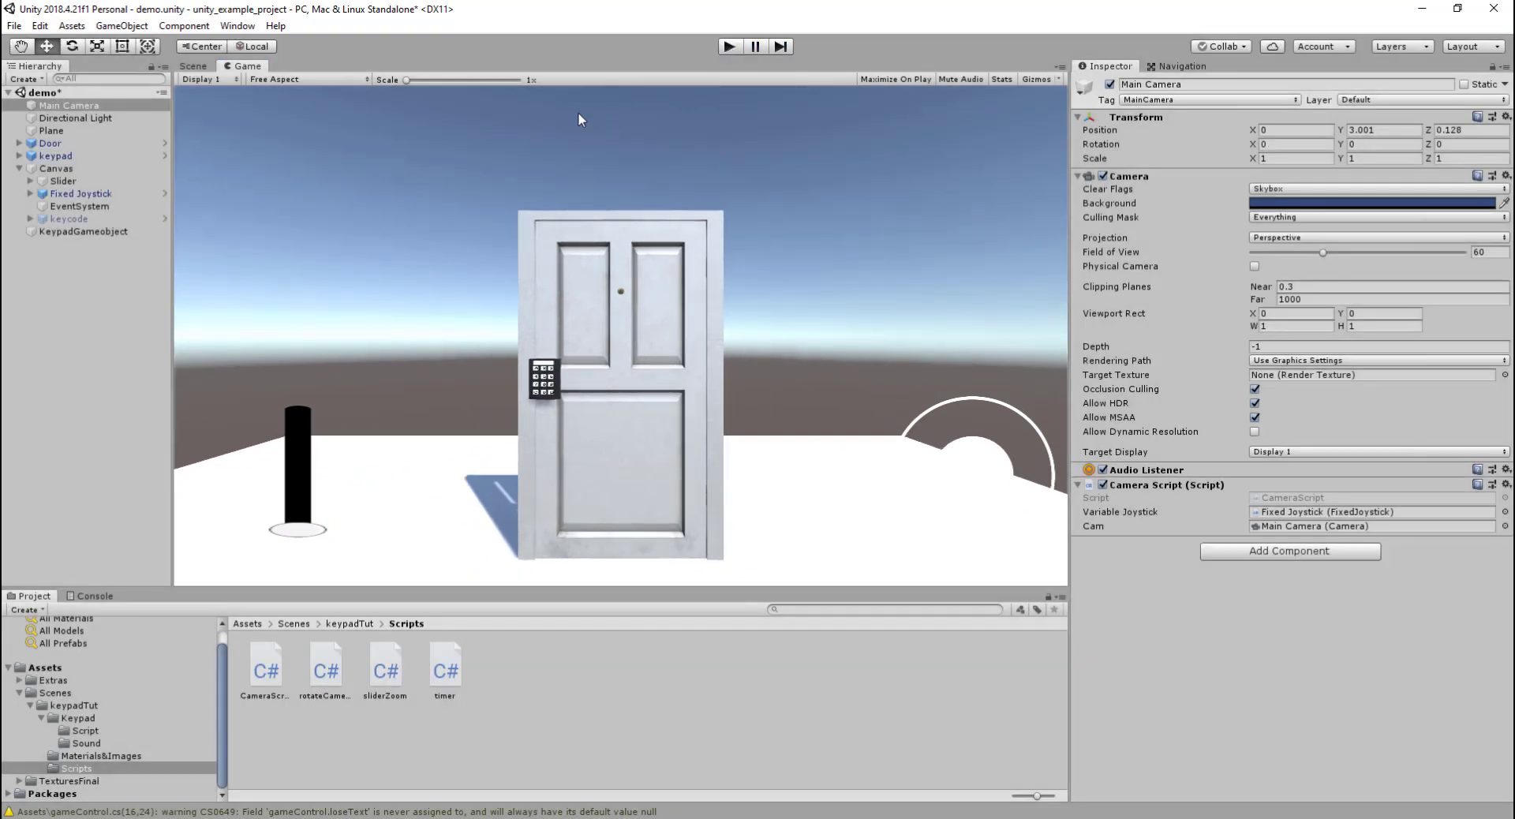
{"action": "left_click", "coordinate": [74, 232]}
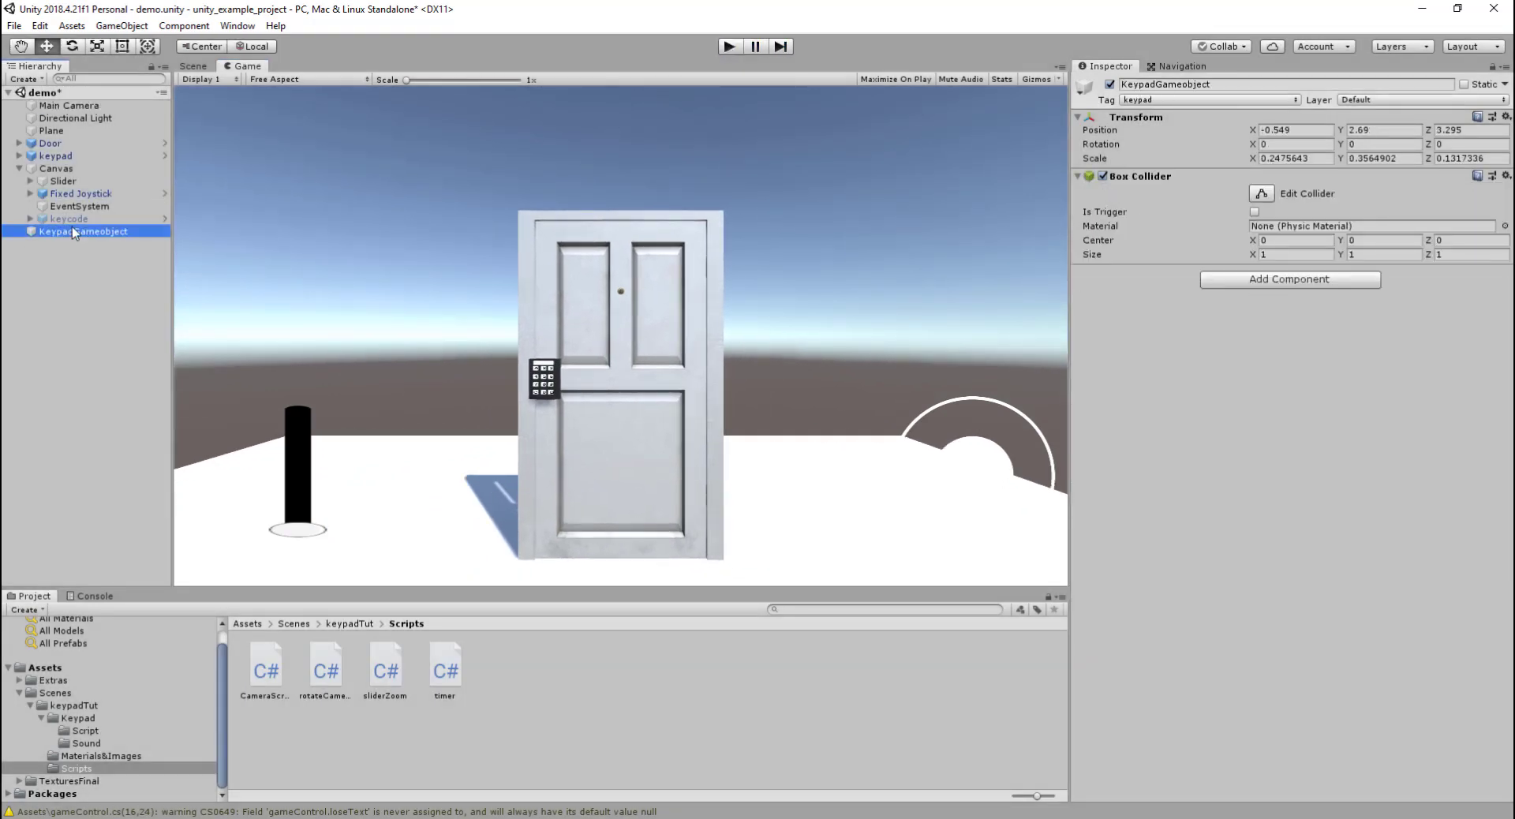
{"action": "left_click", "coordinate": [81, 731]}
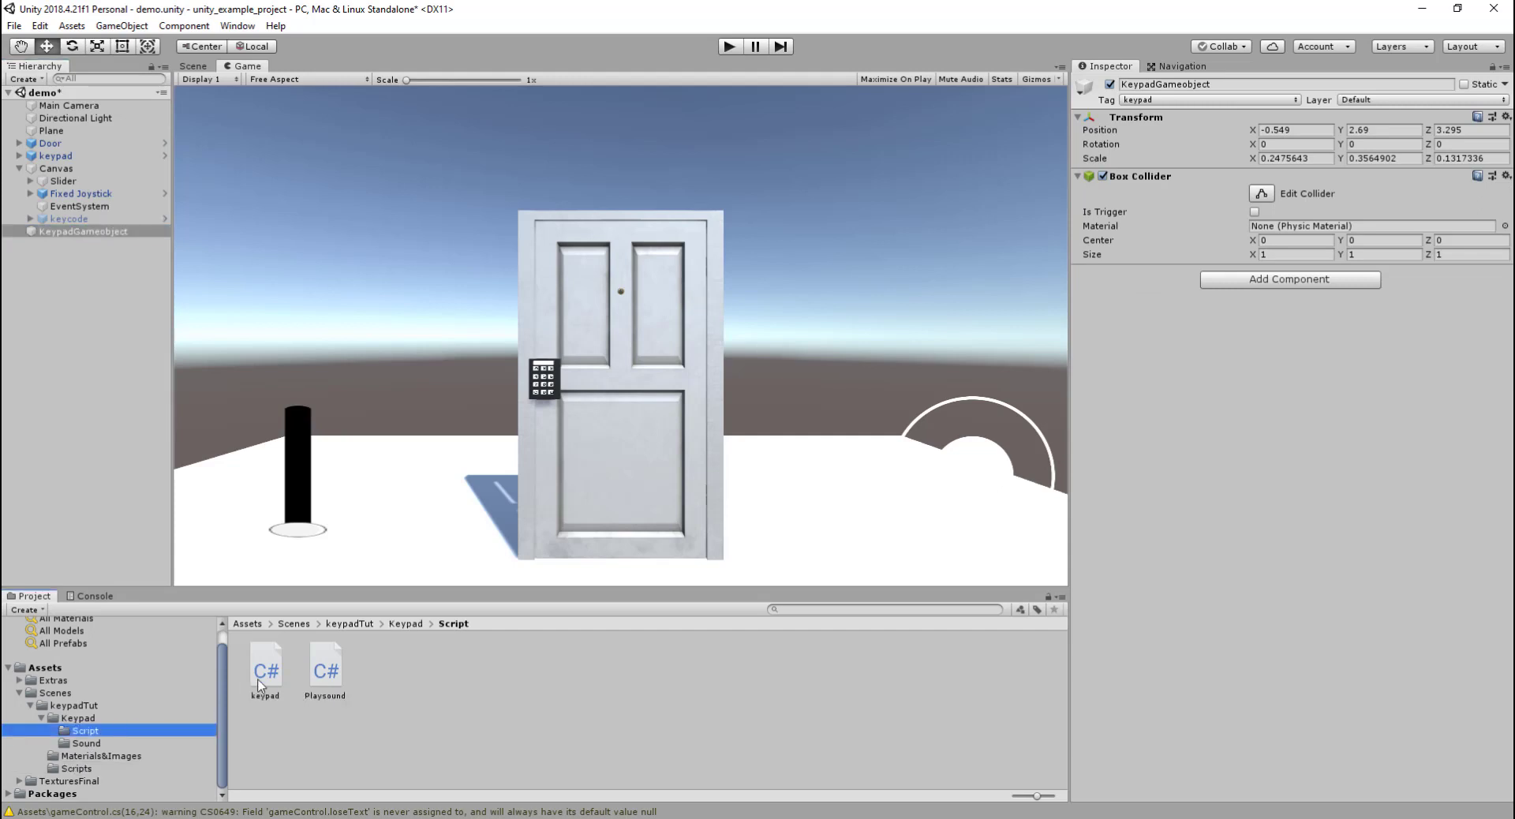
{"action": "left_click_drag", "start_coordinate": [267, 673], "coordinate": [1142, 410]}
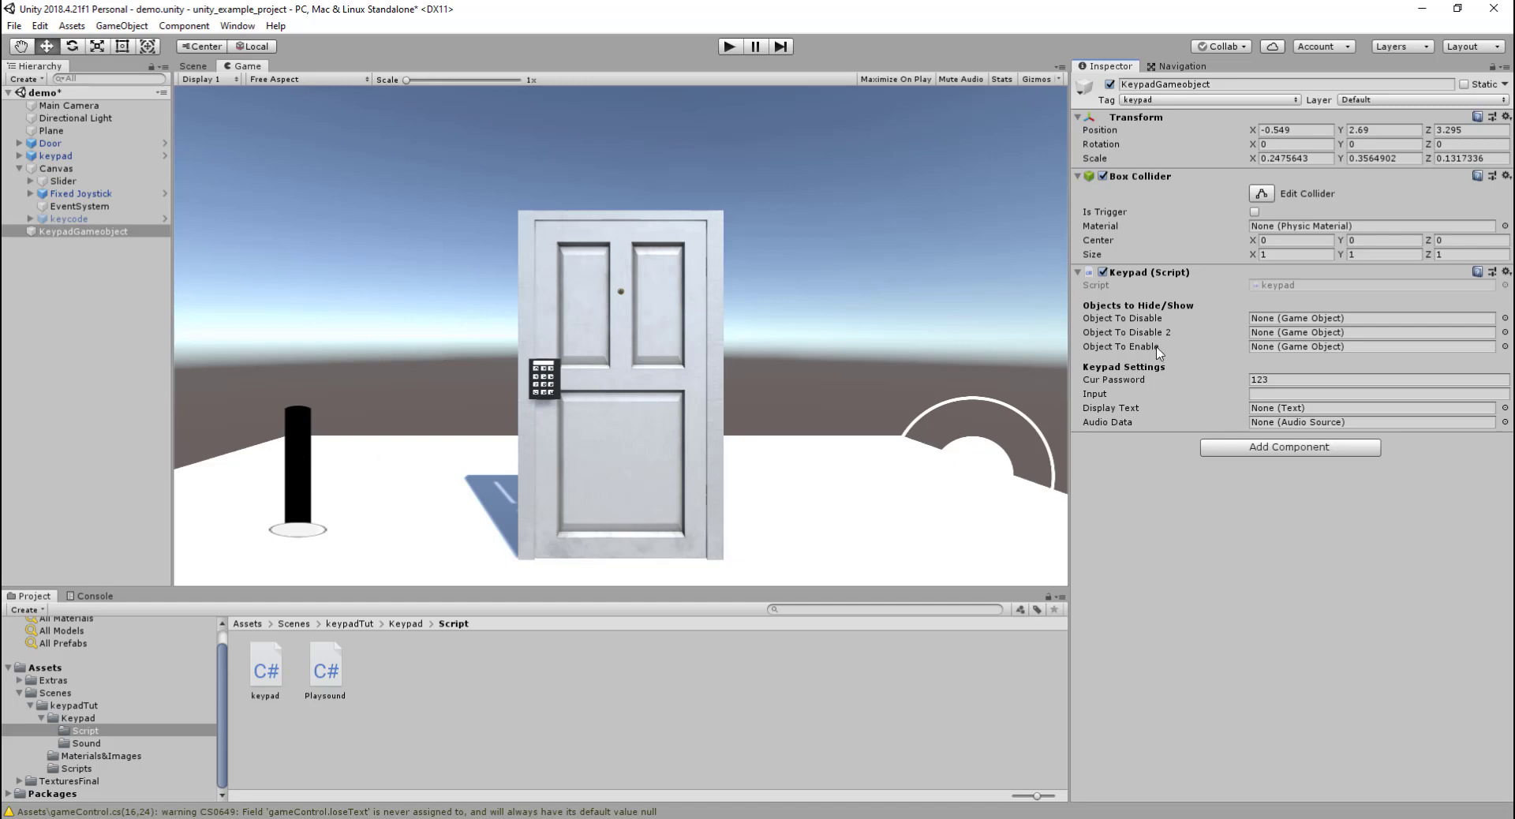
{"action": "left_click", "coordinate": [77, 222]}
{"action": "left_click", "coordinate": [93, 232]}
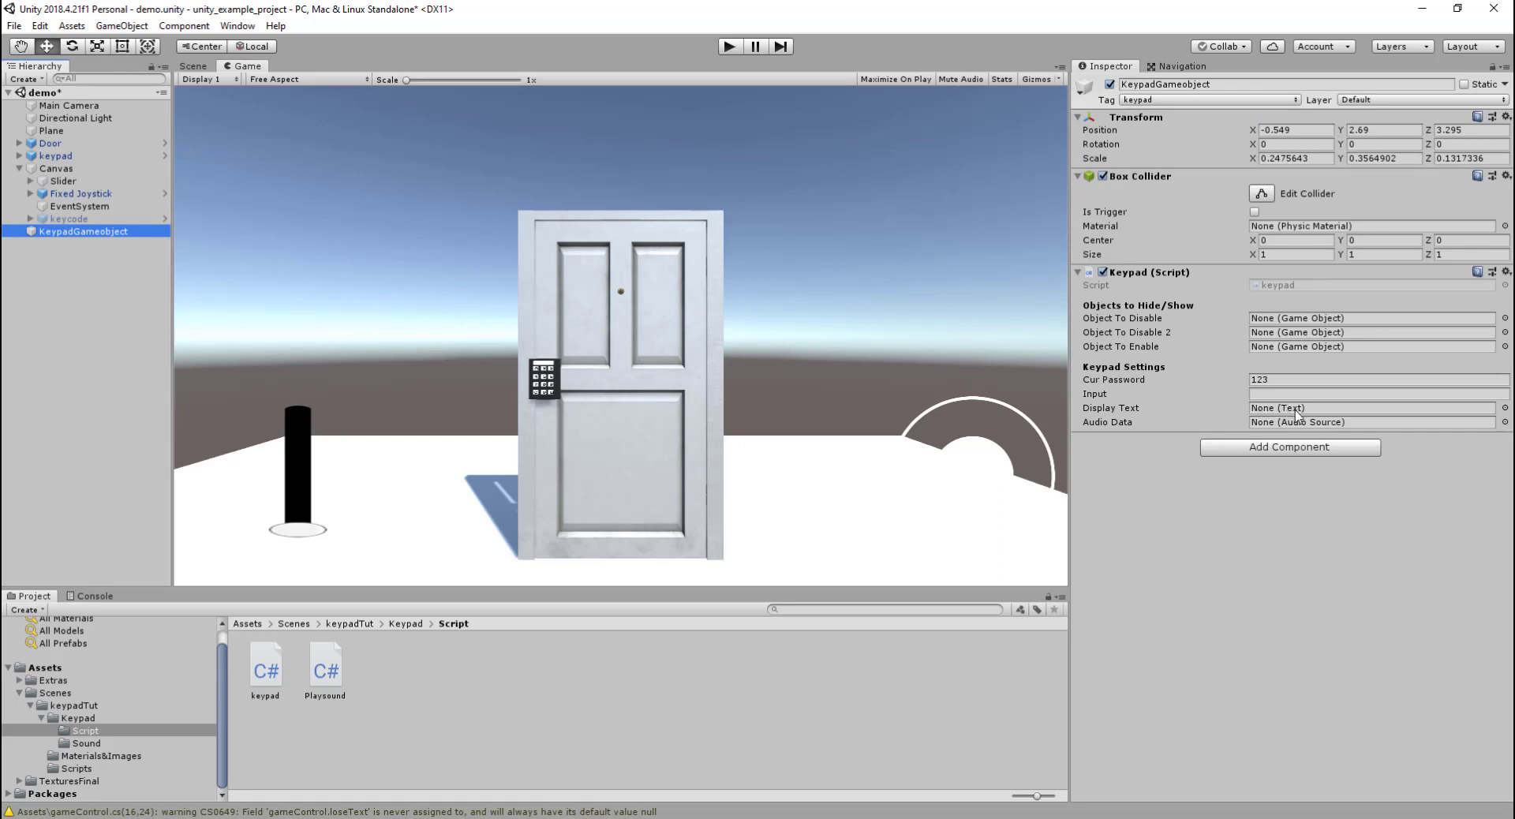
Wire Text (3) as display text, disable Slider and Fixed Joystick, and enable keycode
{"action": "left_click", "coordinate": [30, 219]}
{"action": "left_click", "coordinate": [41, 408]}
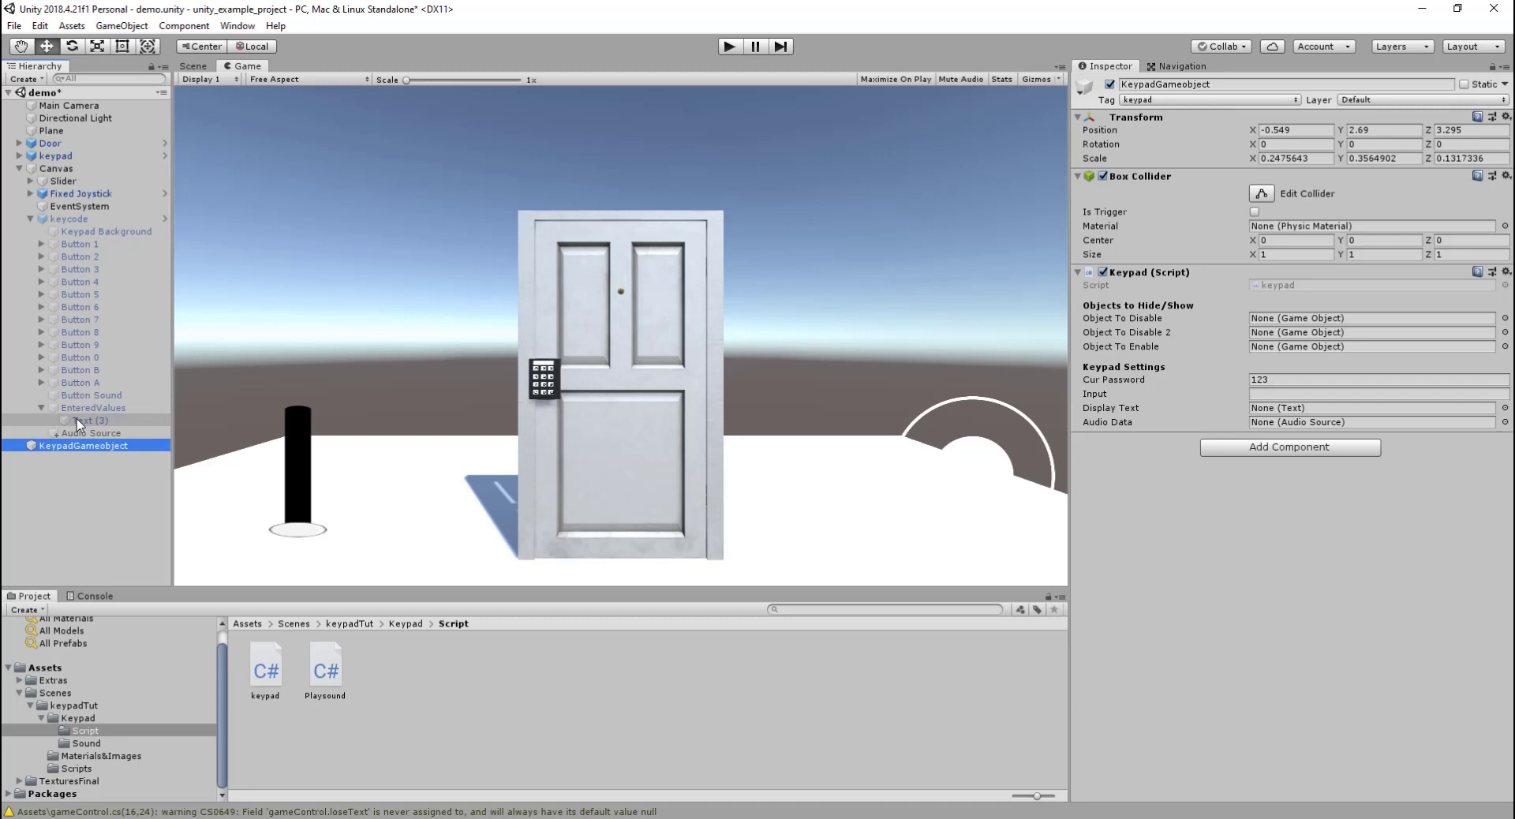
{"action": "left_click_drag", "start_coordinate": [77, 420], "coordinate": [1276, 425]}
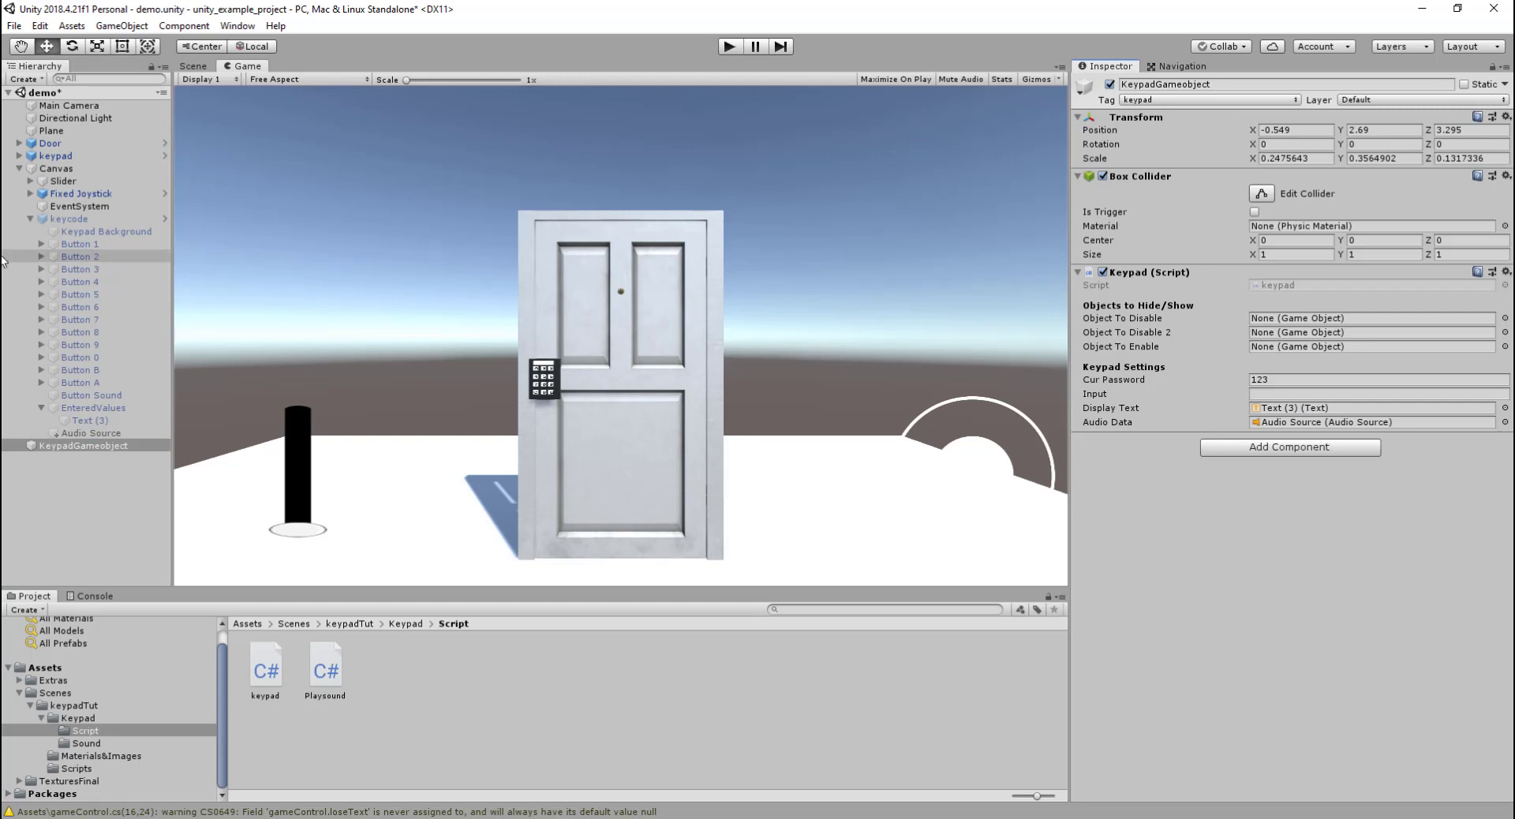
{"action": "left_click", "coordinate": [30, 219]}
{"action": "left_click_drag", "start_coordinate": [53, 178], "coordinate": [1302, 318]}
{"action": "left_click_drag", "start_coordinate": [78, 191], "coordinate": [1301, 332]}
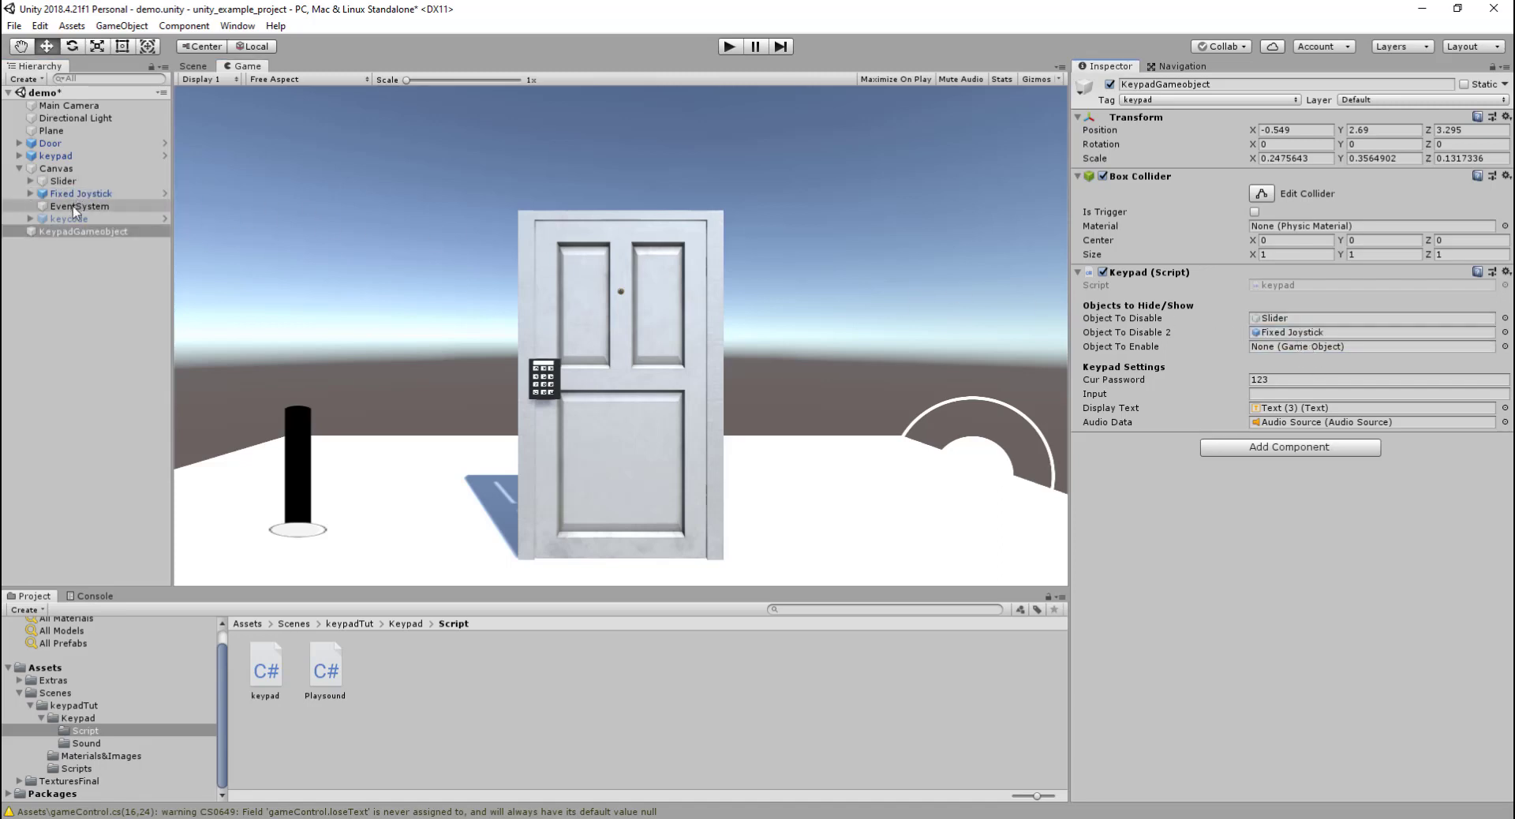
{"action": "left_click_drag", "start_coordinate": [69, 218], "coordinate": [1276, 352]}
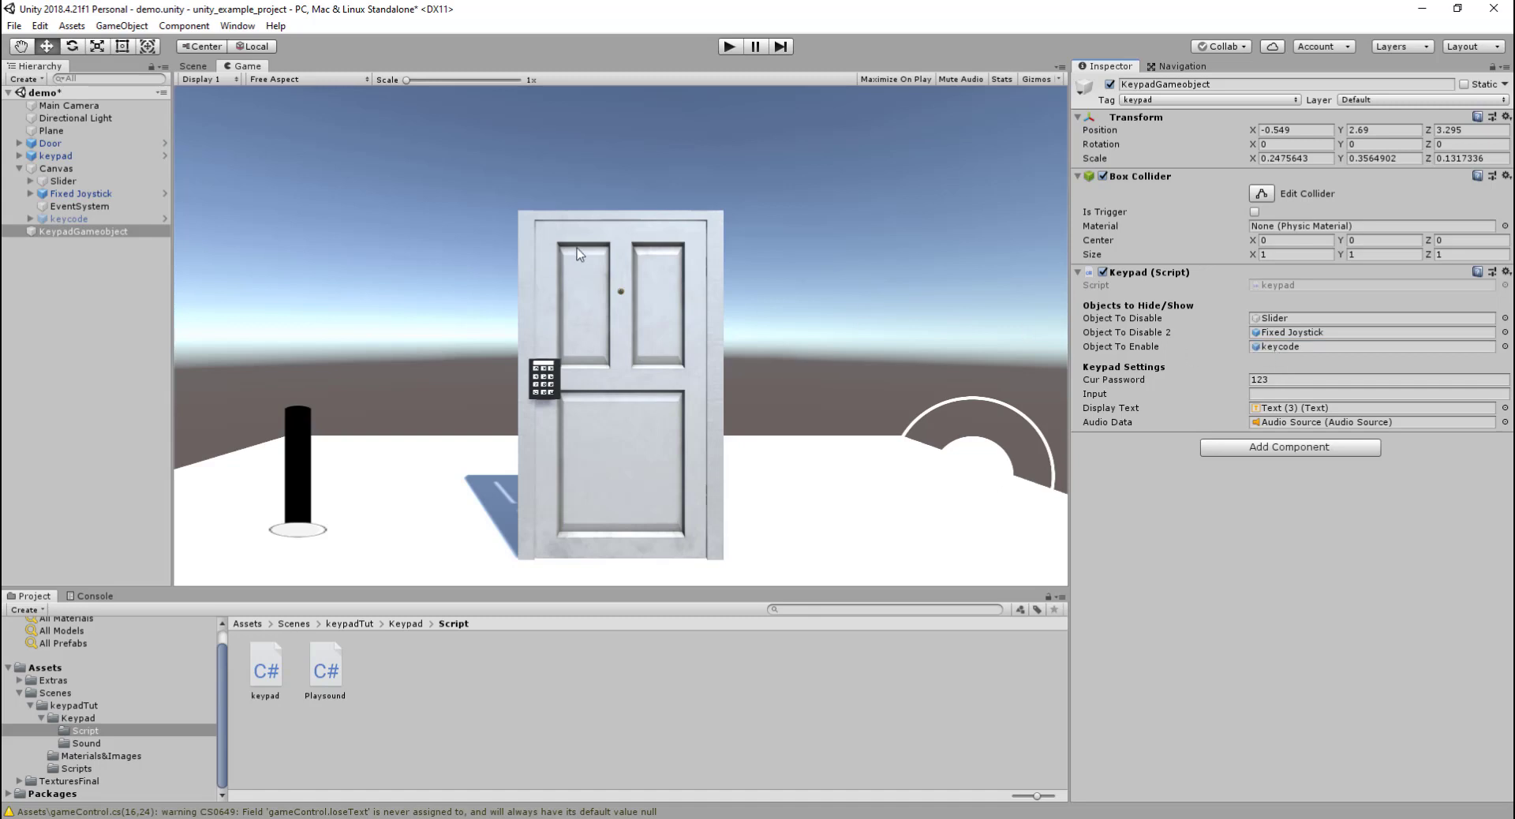
Make Button 1's On Click call keypad.ValueEntered on KeypadGameobject
{"action": "left_click", "coordinate": [32, 219]}
{"action": "left_click", "coordinate": [45, 245]}
{"action": "left_click", "coordinate": [42, 243]}
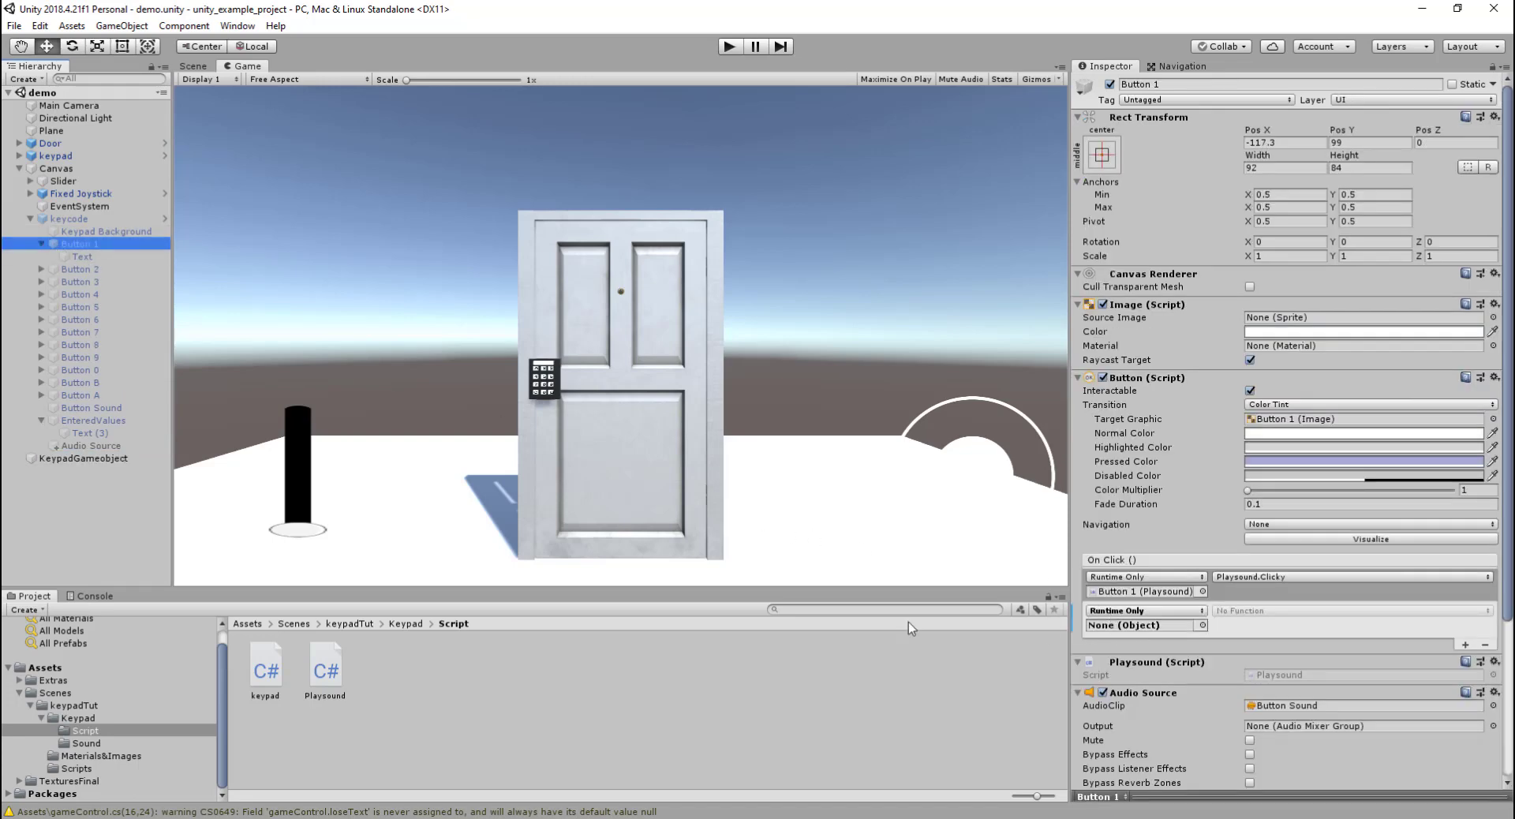
{"action": "left_click_drag", "start_coordinate": [83, 459], "coordinate": [1177, 627]}
{"action": "left_click", "coordinate": [1242, 612]}
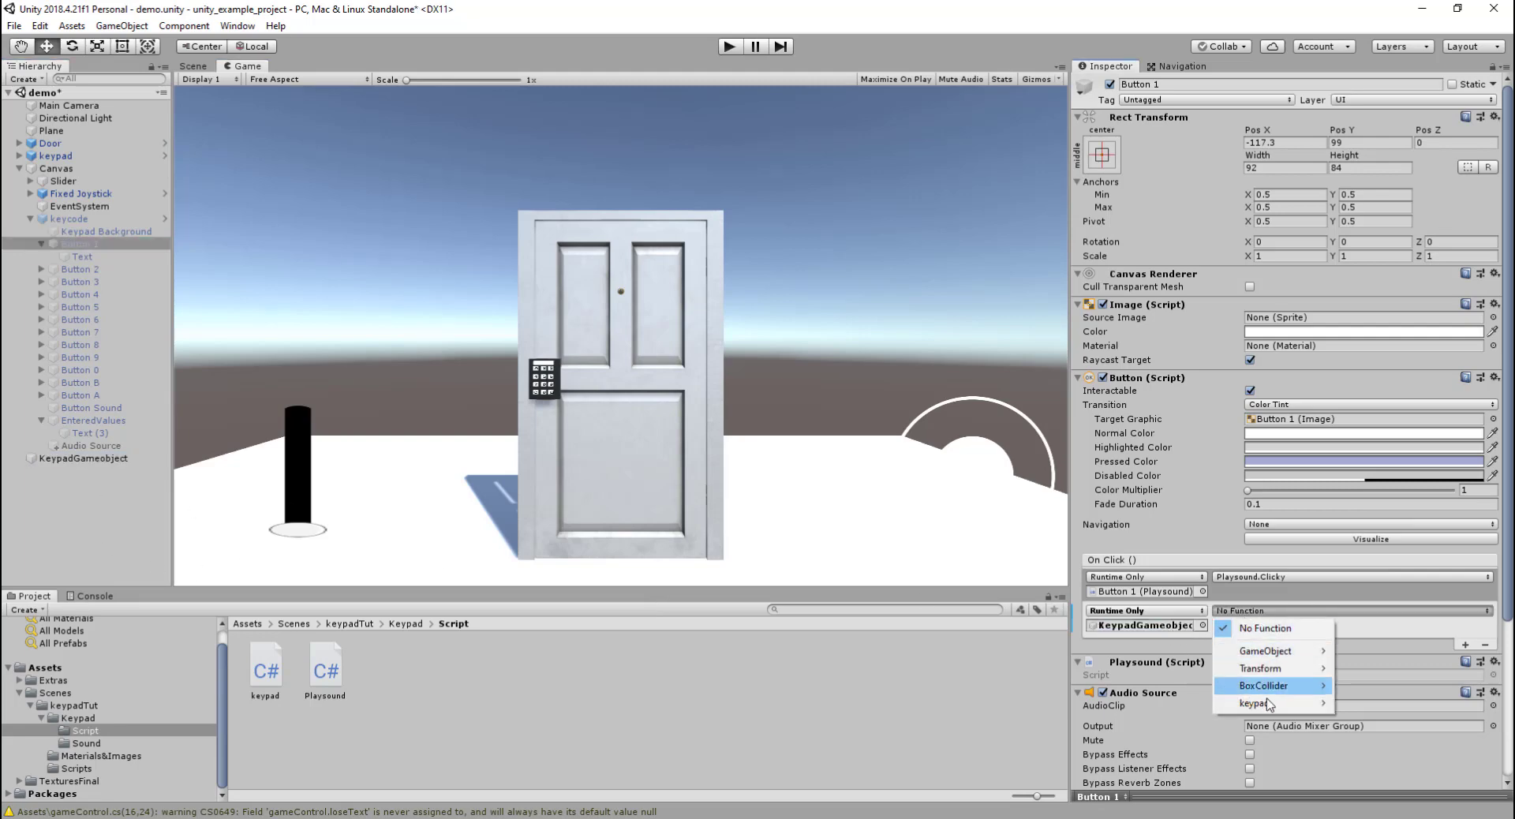
{"action": "mouse_move", "coordinate": [1262, 703]}
{"action": "left_click", "coordinate": [1144, 704]}
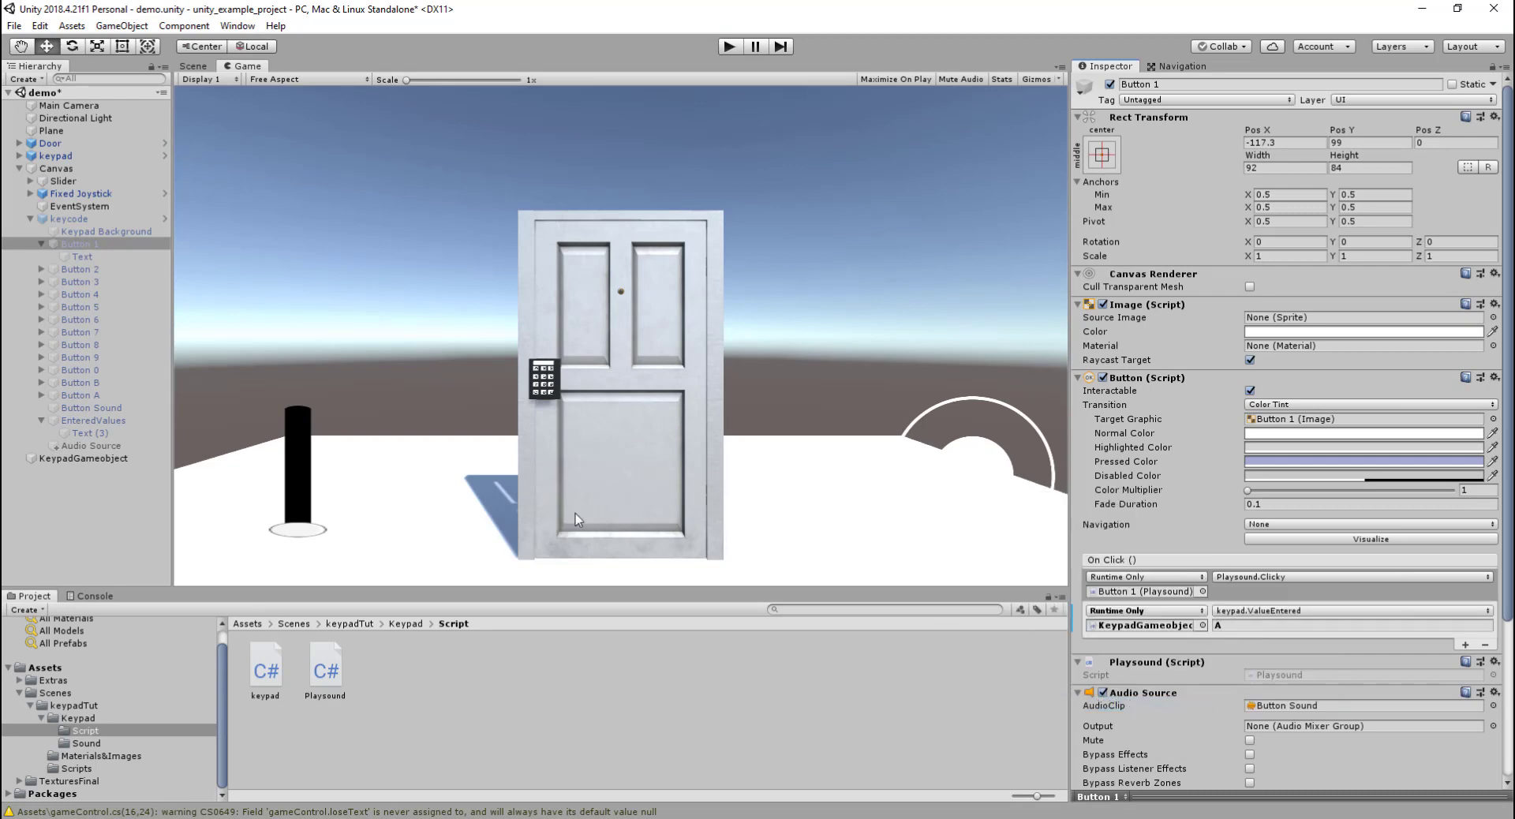
Link Button 2 and the following keypad buttons to keypad.ValueEntered on KeypadGameobject
{"action": "left_click", "coordinate": [68, 270]}
{"action": "key", "text": "Right"}
{"action": "left_click_drag", "start_coordinate": [82, 471], "coordinate": [1144, 625]}
{"action": "left_click", "coordinate": [1220, 612]}
{"action": "key", "text": "Down"}
{"action": "left_click", "coordinate": [1220, 612]}
{"action": "key", "text": "Down"}
{"action": "left_click", "coordinate": [1220, 612]}
{"action": "key", "text": "Down"}
{"action": "key", "text": "Down"}
{"action": "key", "text": "Down"}
{"action": "left_click_drag", "start_coordinate": [83, 471], "coordinate": [1144, 625]}
{"action": "key", "text": "Down"}
{"action": "key", "text": "Down"}
{"action": "left_click", "coordinate": [1136, 702]}
Set Button A to call keypad.ValueEntered with value Q, then save the scene
{"action": "key", "text": "Down"}
{"action": "left_click", "coordinate": [1309, 612]}
{"action": "left_click", "coordinate": [1088, 703]}
{"action": "key", "text": "Down"}
{"action": "left_click", "coordinate": [1219, 612]}
{"action": "left_click", "coordinate": [1089, 702]}
{"action": "key", "text": "Down"}
{"action": "left_click", "coordinate": [1220, 612]}
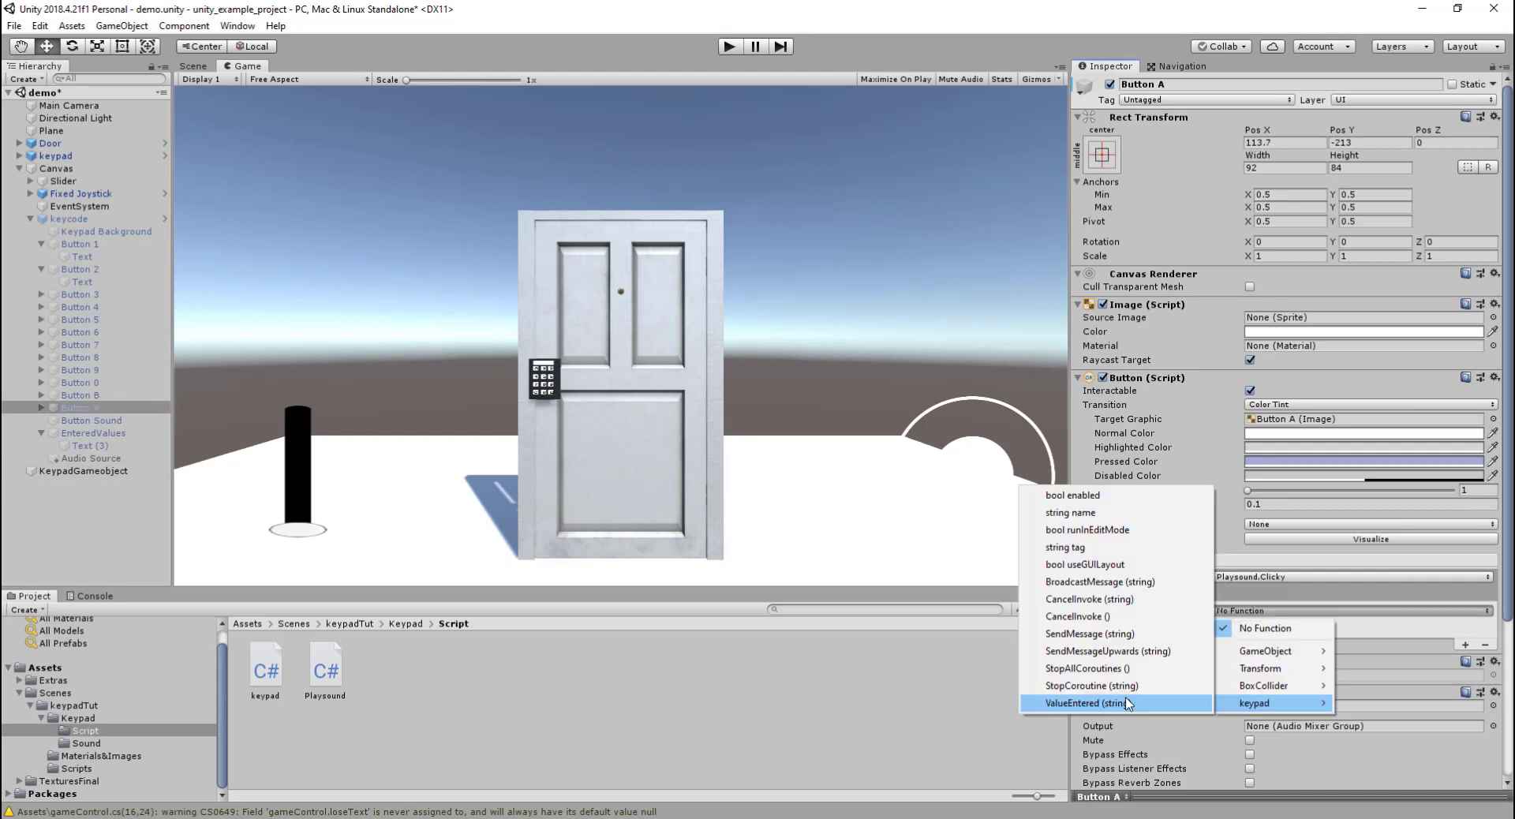
{"action": "left_click", "coordinate": [1126, 703]}
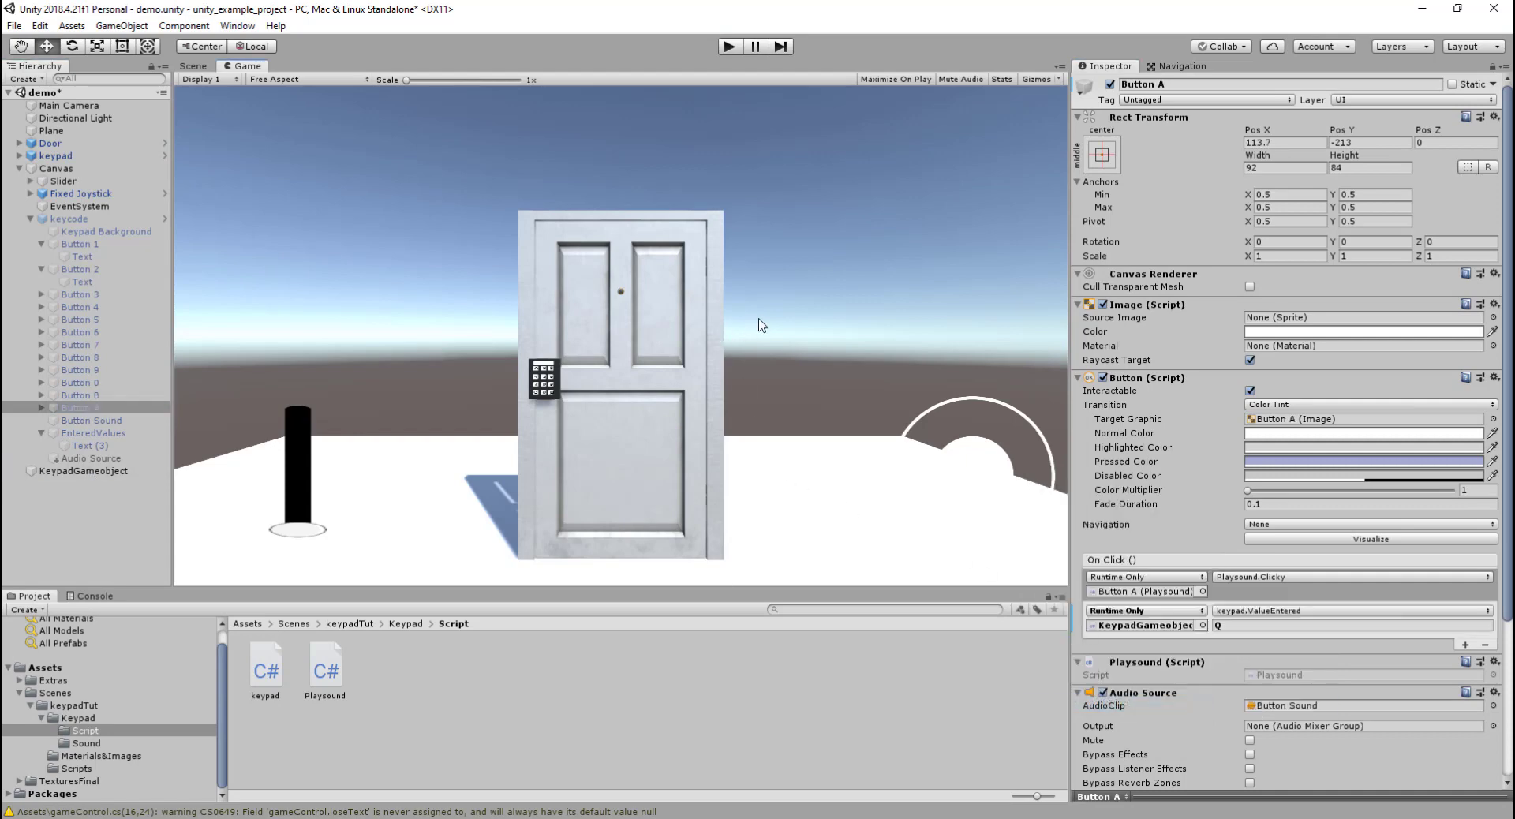
{"action": "key", "text": "ctrl+s"}
Play the scene, open the door keypad, enter A and 2, and select KeypadGameobject
{"action": "left_click", "coordinate": [729, 49]}
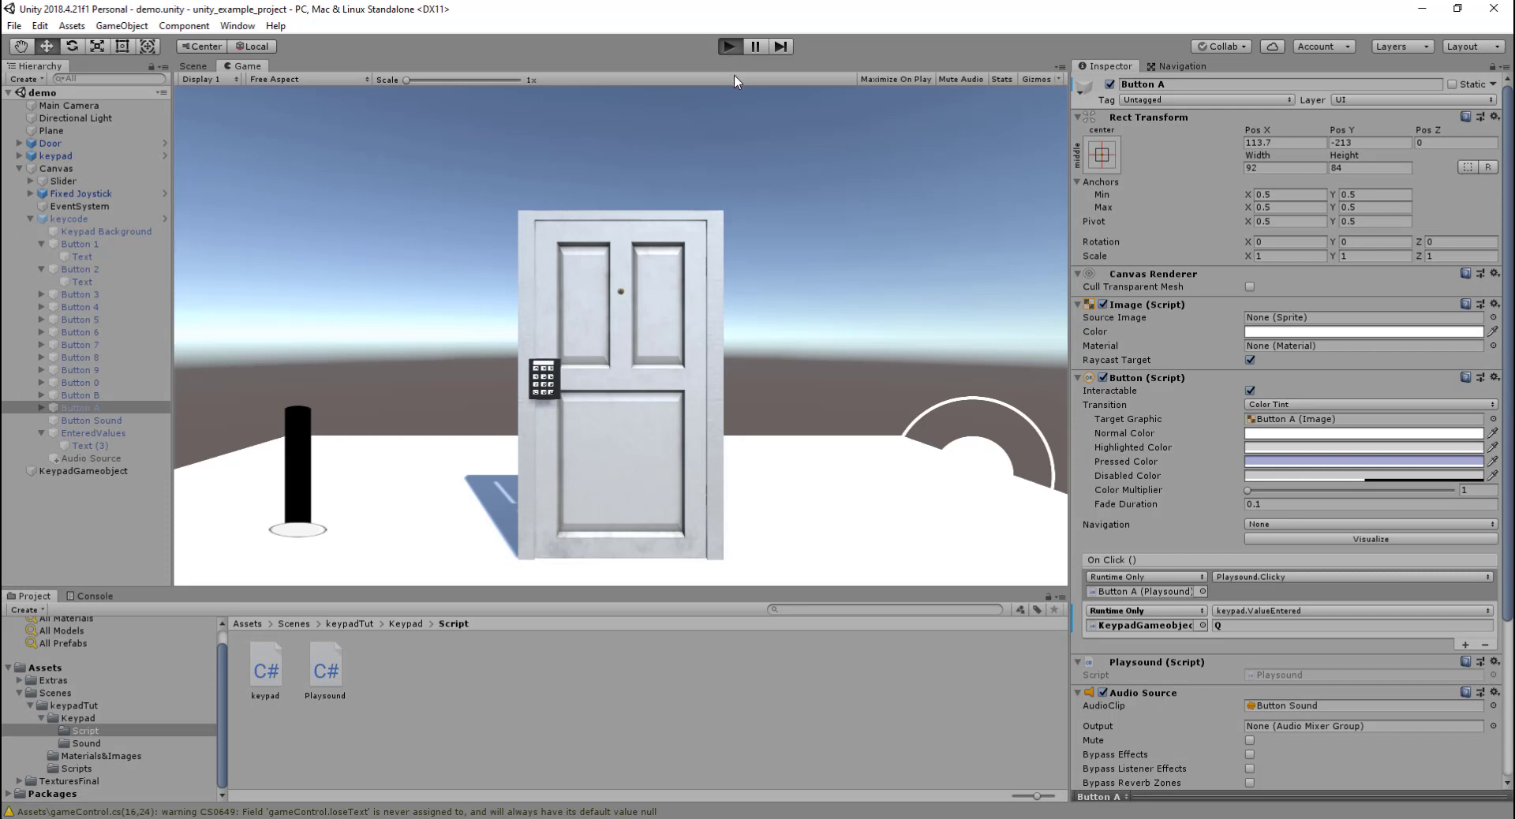
{"action": "left_click", "coordinate": [550, 385]}
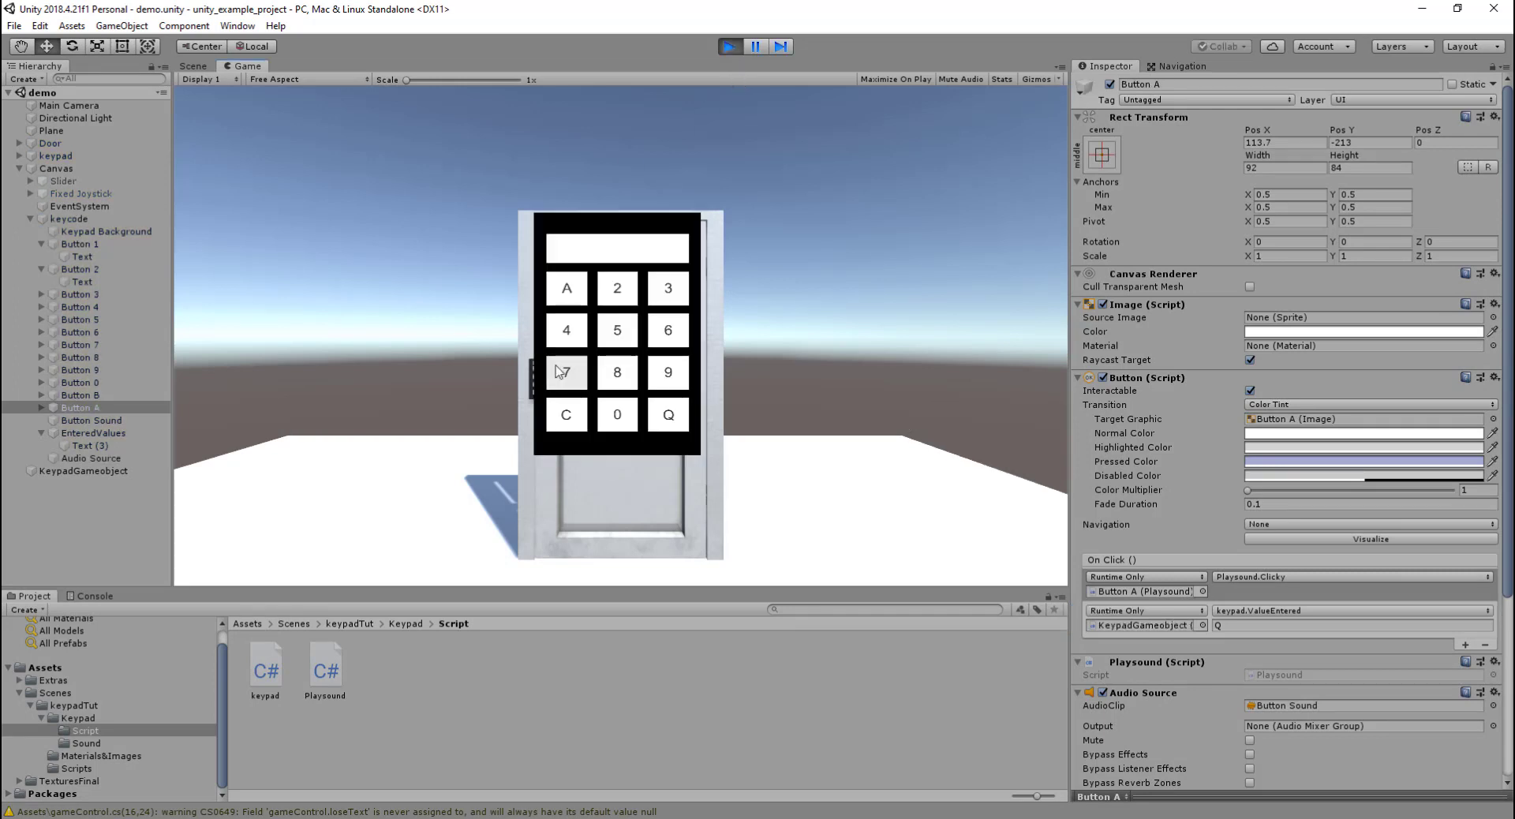
{"action": "left_click", "coordinate": [567, 288]}
{"action": "left_click", "coordinate": [617, 288]}
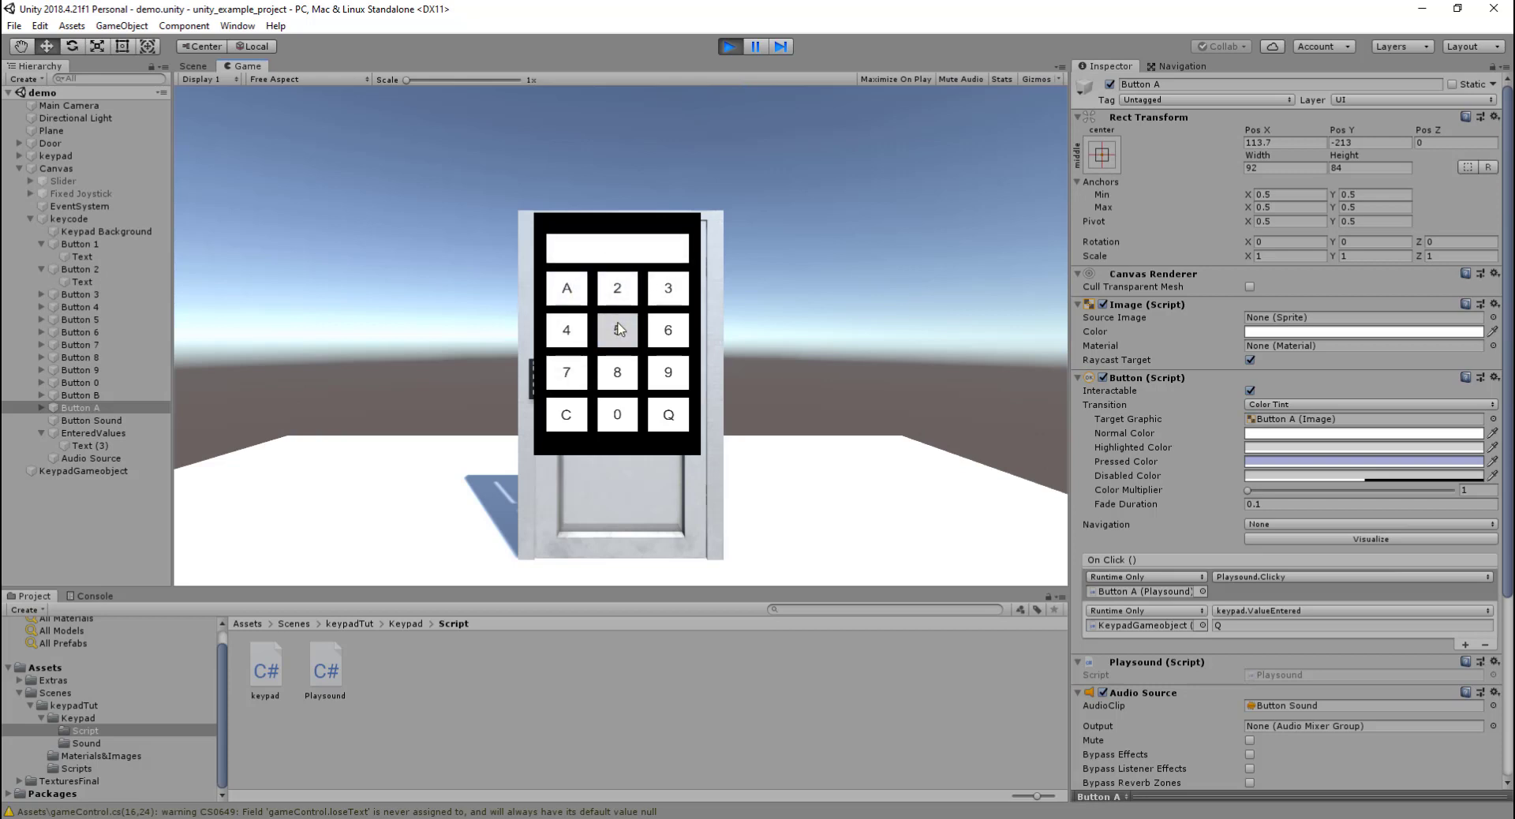
{"action": "left_click", "coordinate": [87, 470]}
Enter 9, 6, 5, 4 on the keypad, then clear the code and quit
{"action": "left_click", "coordinate": [671, 370]}
{"action": "left_click", "coordinate": [671, 335]}
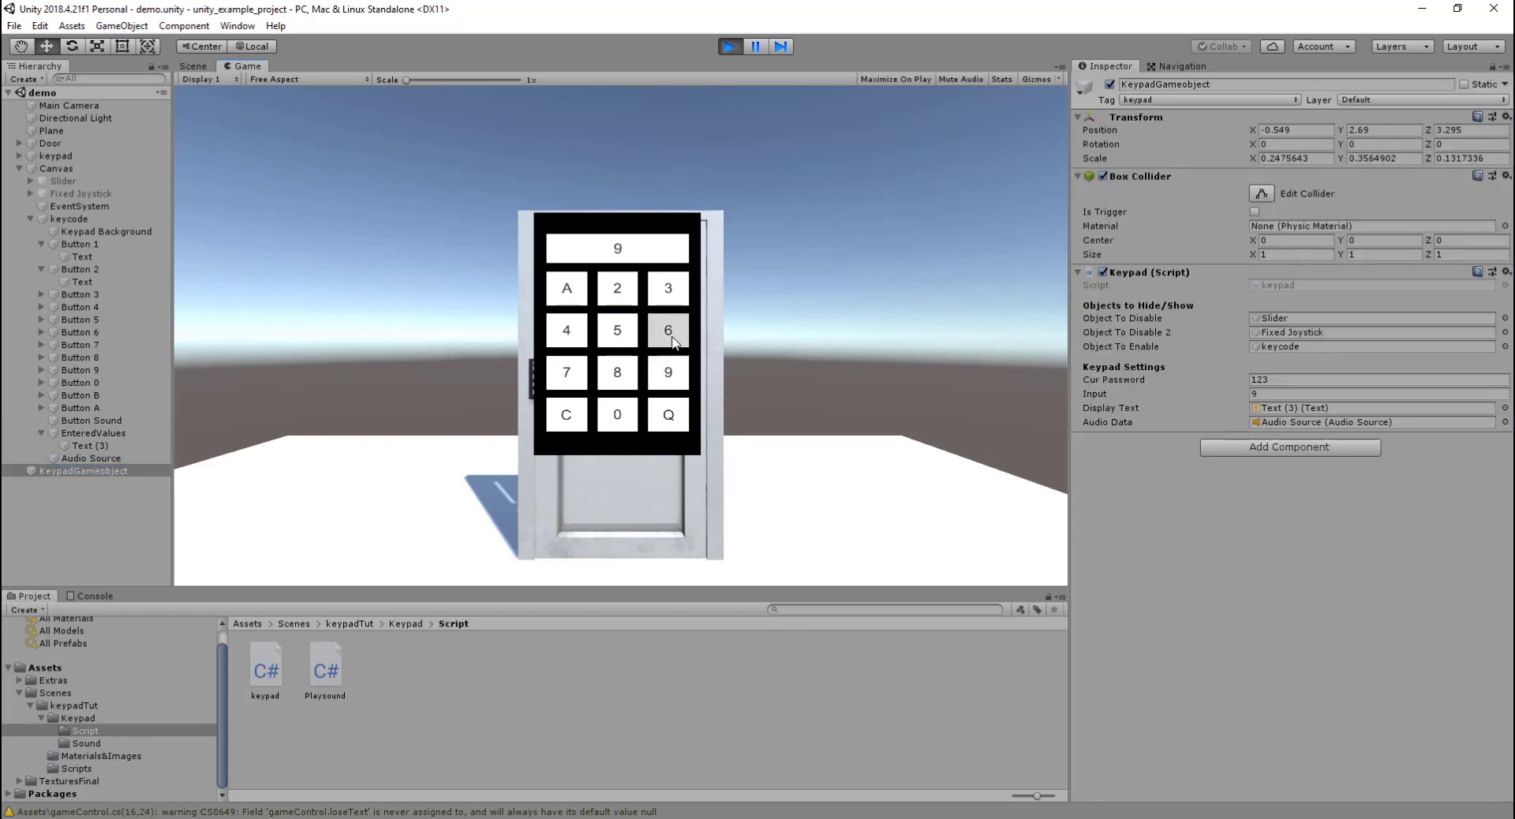
{"action": "left_click", "coordinate": [617, 332]}
{"action": "left_click", "coordinate": [567, 331]}
{"action": "left_click", "coordinate": [566, 414]}
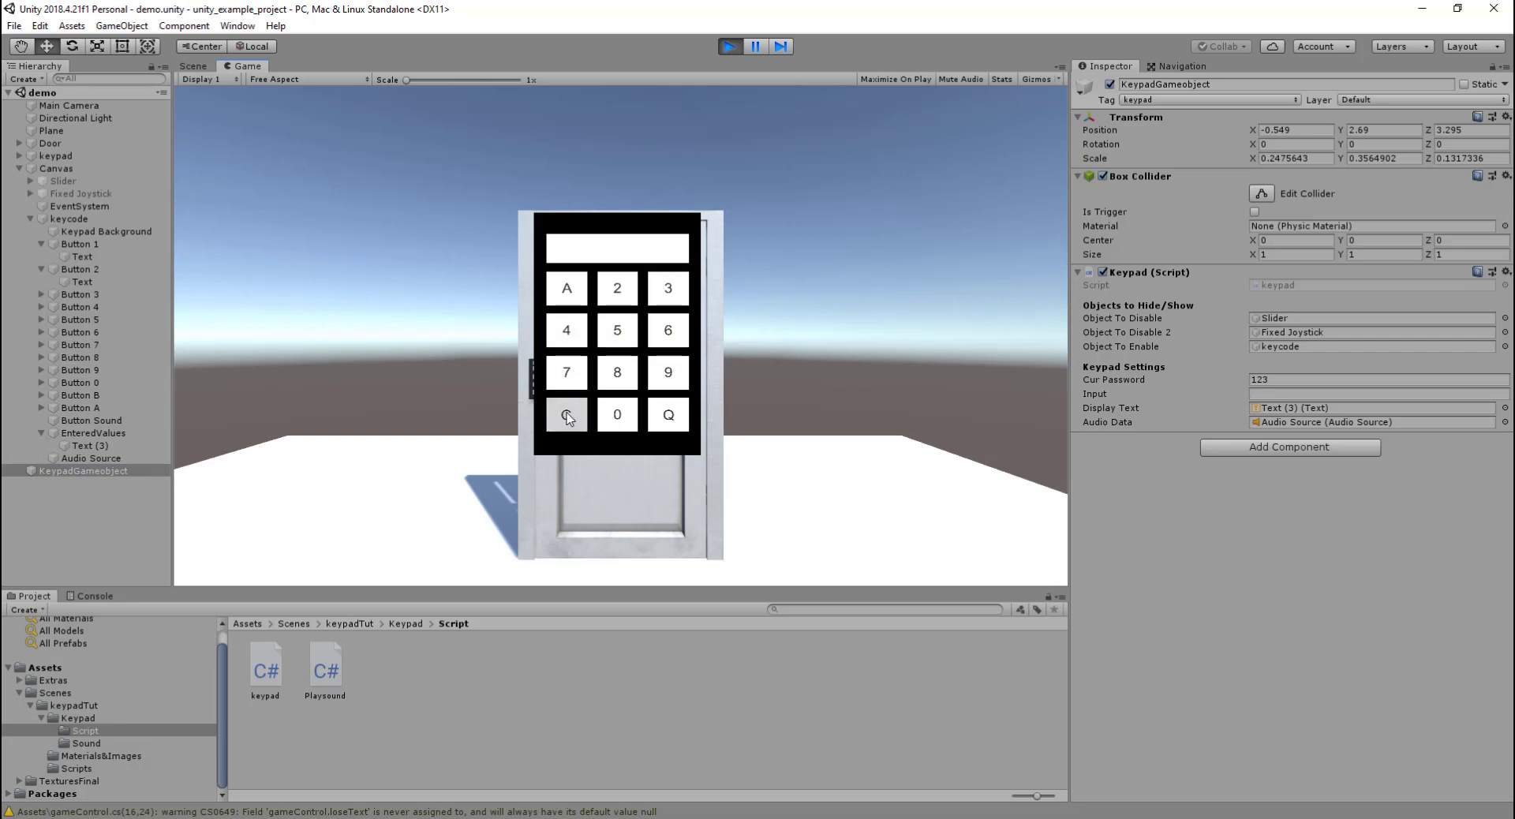
{"action": "left_click", "coordinate": [668, 414]}
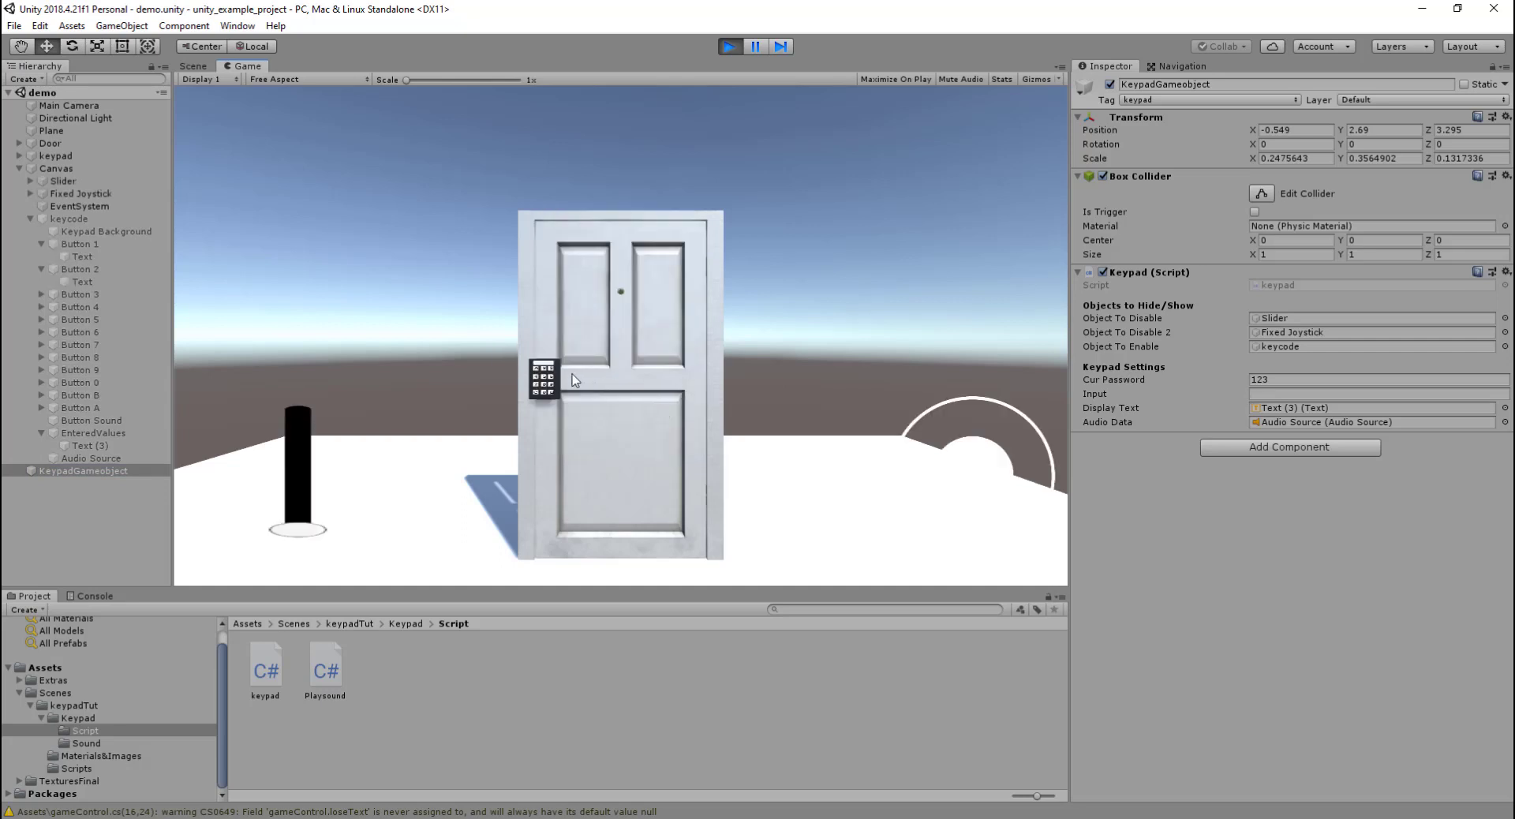